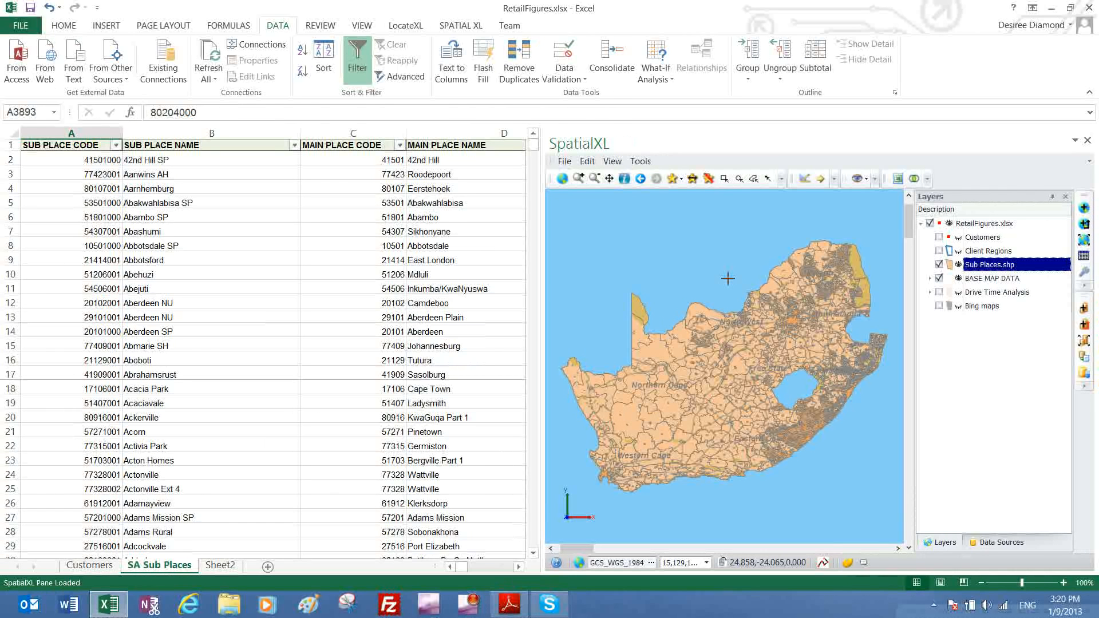
# Look over the place code, place name, municipality, district and province columns of the SA Sub Places sheet
pyautogui.click(182, 163)
pyautogui.press('Right')
pyautogui.press('Right')
pyautogui.press('Right')
pyautogui.press('Right')
pyautogui.press('Right')
pyautogui.press('Right')
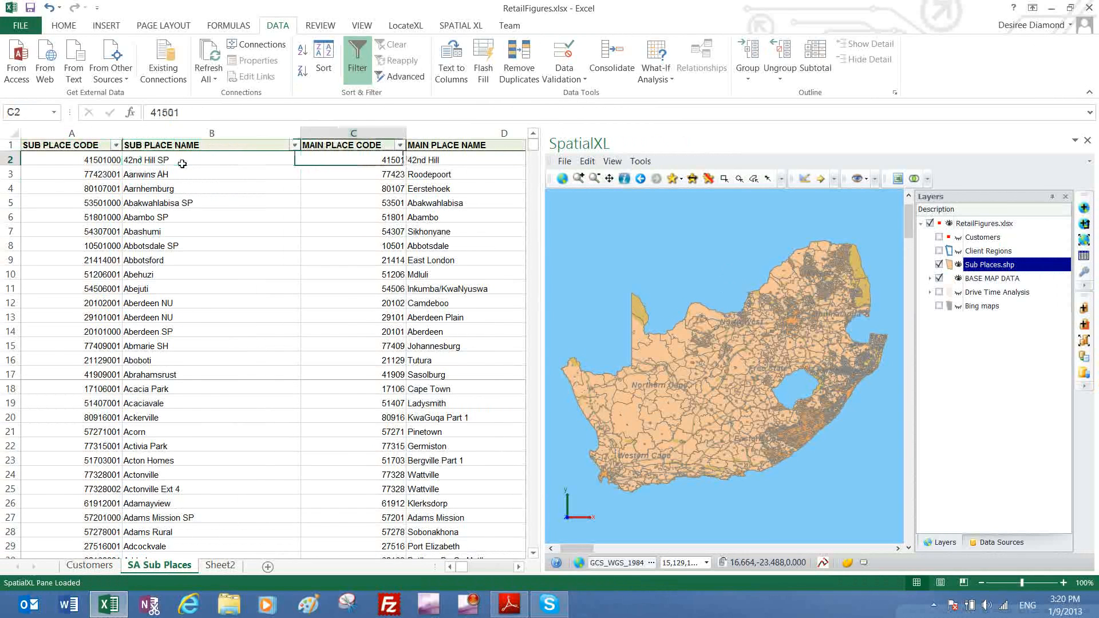
pyautogui.press('Left')
pyautogui.press('Left')
pyautogui.press('Left')
pyautogui.press('Left')
pyautogui.press('Left')
pyautogui.press('Left')
pyautogui.press('Left')
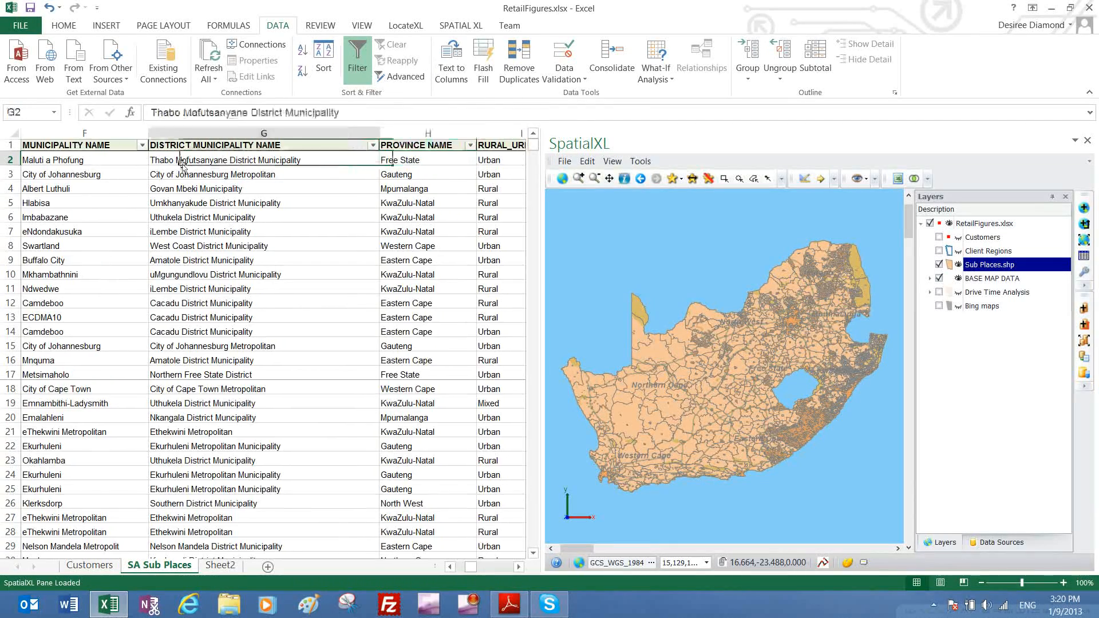
pyautogui.press('Right')
pyautogui.press('Right')
pyautogui.press('Right')
pyautogui.press('Right')
pyautogui.press('Right')
pyautogui.press('Right')
pyautogui.press('Right')
pyautogui.press('Right')
pyautogui.press('Right')
pyautogui.press('Right')
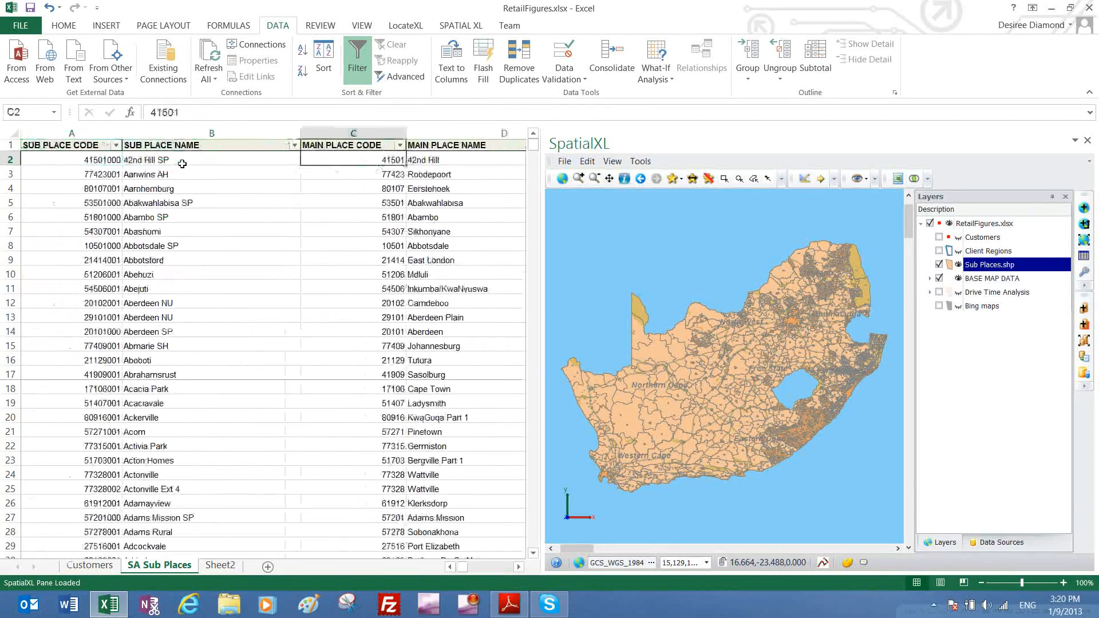
# Examine the client region, population, household, density, age, language and LSM columns of the SA Sub Places sheet
pyautogui.press('Right')
pyautogui.press('Right')
pyautogui.press('Right')
pyautogui.press('Right')
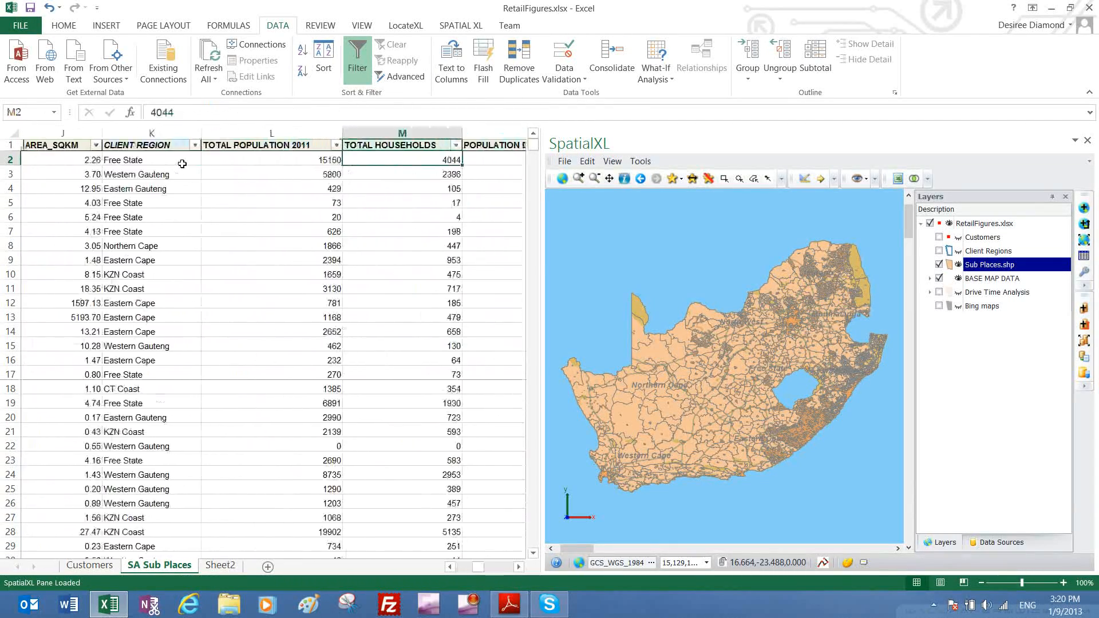
pyautogui.press('Left')
pyautogui.press('Left')
pyautogui.press('Right')
pyautogui.press('Right')
pyautogui.press('Right')
pyautogui.press('Right')
pyautogui.press('Right')
pyautogui.press('Right')
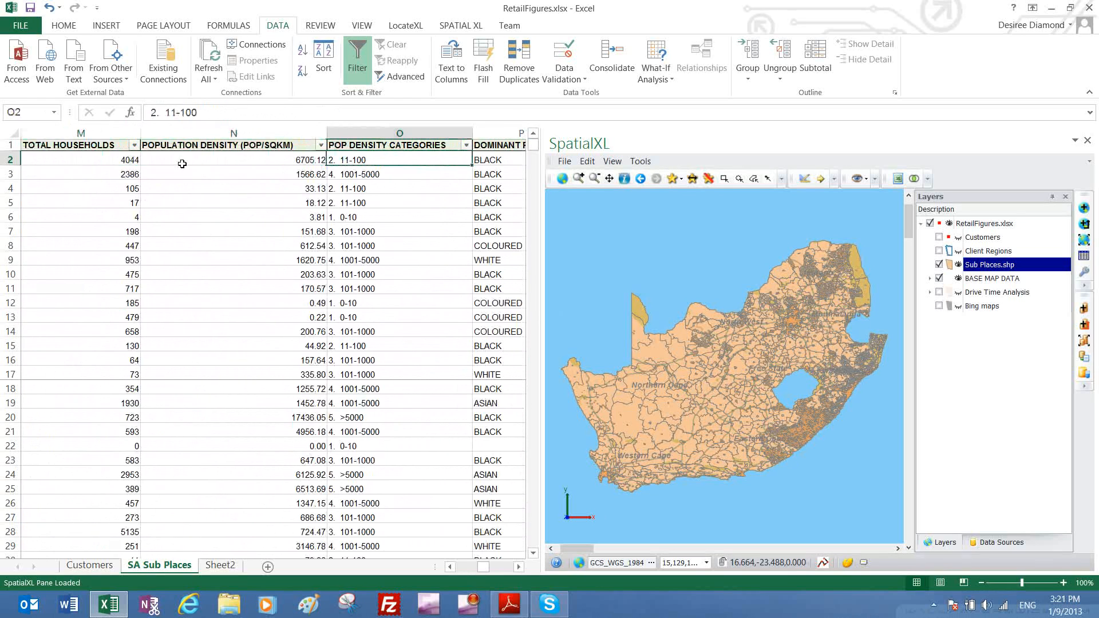
pyautogui.press('Left')
pyautogui.press('Left')
pyautogui.press('Left')
pyautogui.press('Right')
pyautogui.press('Right')
pyautogui.press('Right')
pyautogui.press('Right')
pyautogui.press('Right')
pyautogui.press('Right')
pyautogui.press('Right')
pyautogui.press('Right')
pyautogui.press('Right')
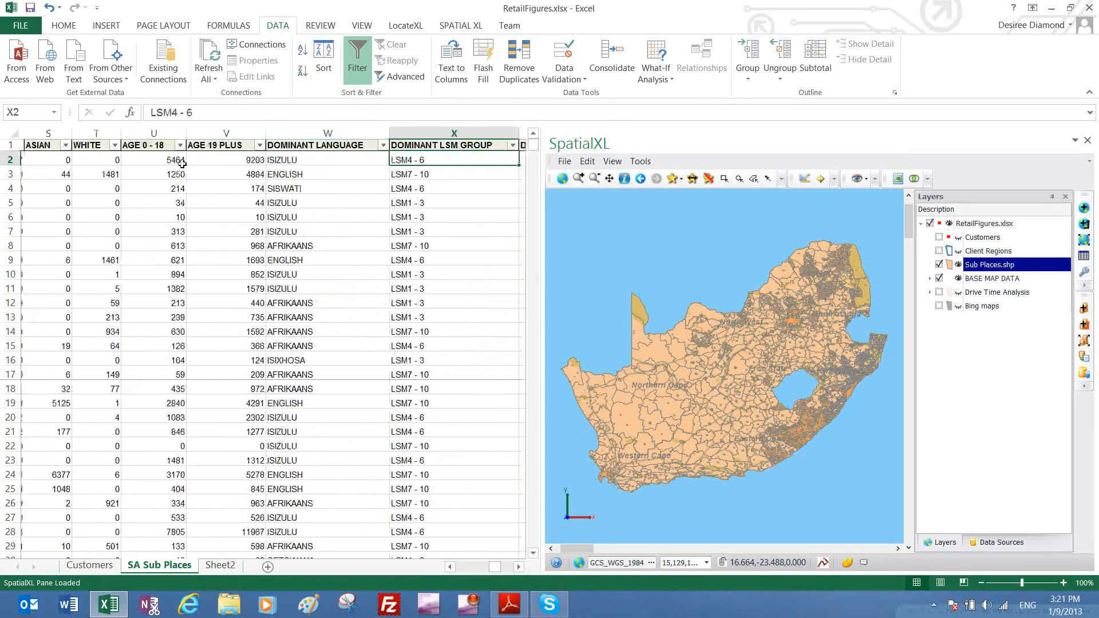
pyautogui.press('Left')
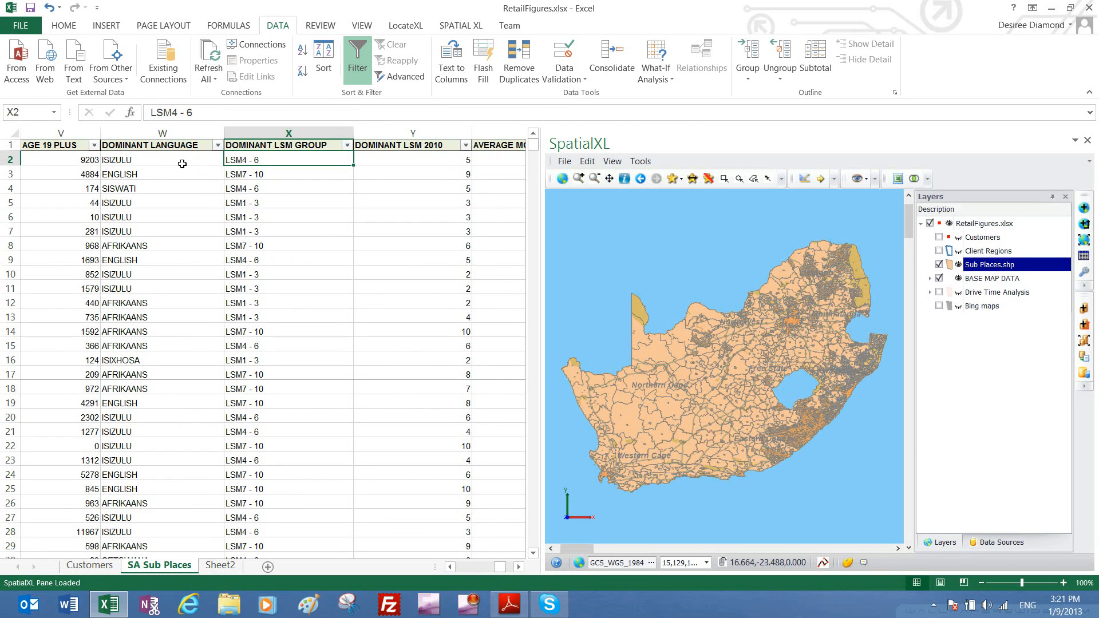
# Filter the Settlement Type column to show only City records
pyautogui.press('Left')
pyautogui.press('Left')
pyautogui.press('Left')
pyautogui.press('Left')
pyautogui.press('Left')
pyautogui.press('Left')
pyautogui.press('Left')
pyautogui.press('Left')
pyautogui.press('Left')
pyautogui.press('Left')
pyautogui.press('Left')
pyautogui.press('Left')
pyautogui.press('Left')
pyautogui.press('Left')
pyautogui.press('Left')
pyautogui.press('Left')
pyautogui.press('Left')
pyautogui.press('Left')
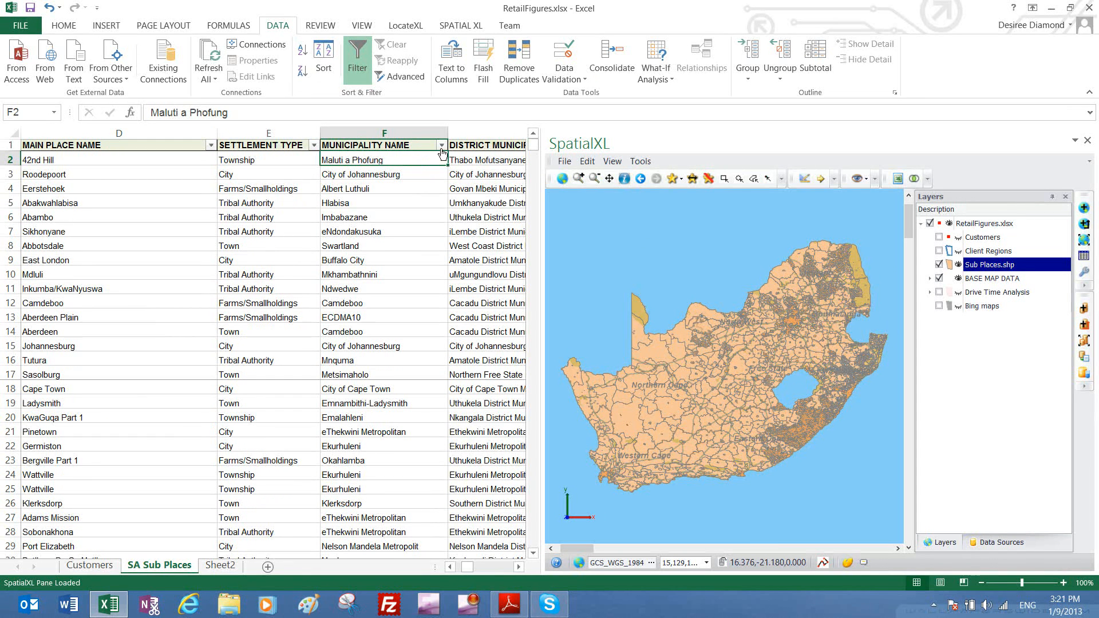
pyautogui.click(314, 146)
pyautogui.click(181, 285)
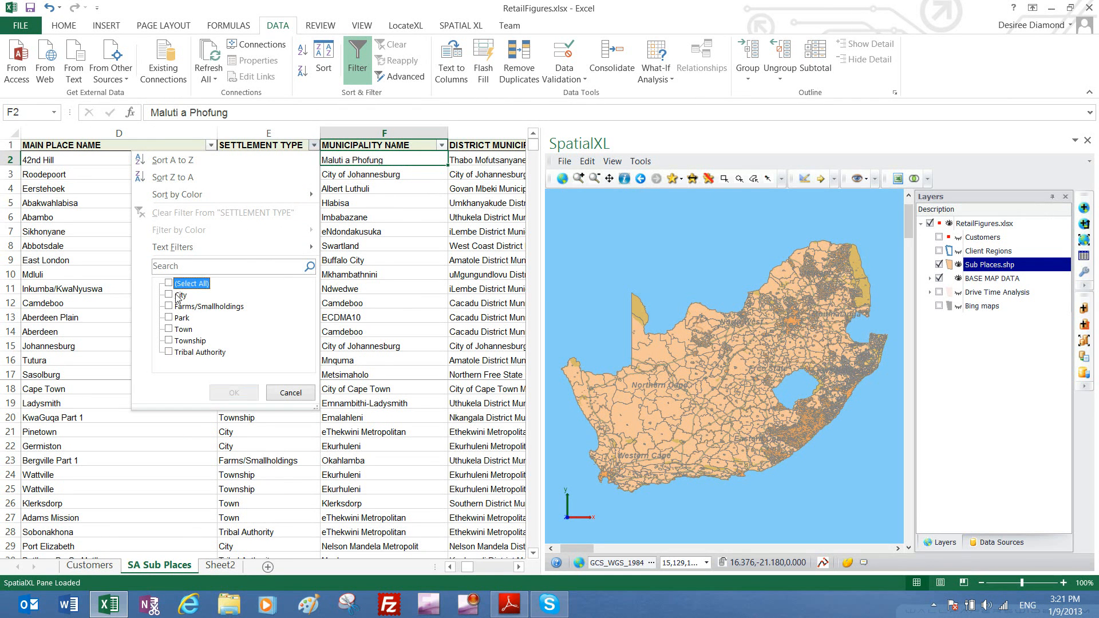
pyautogui.click(172, 295)
pyautogui.click(229, 392)
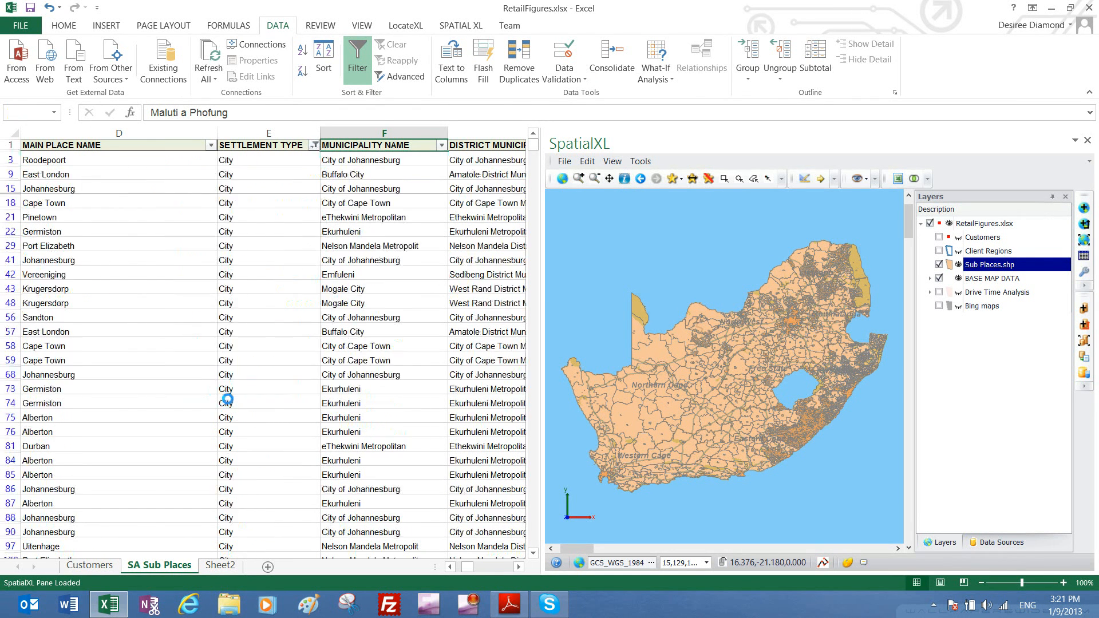
# Zoom the map to the Sub Places layer's full extent and clear the settlement type filter
pyautogui.click(1084, 241)
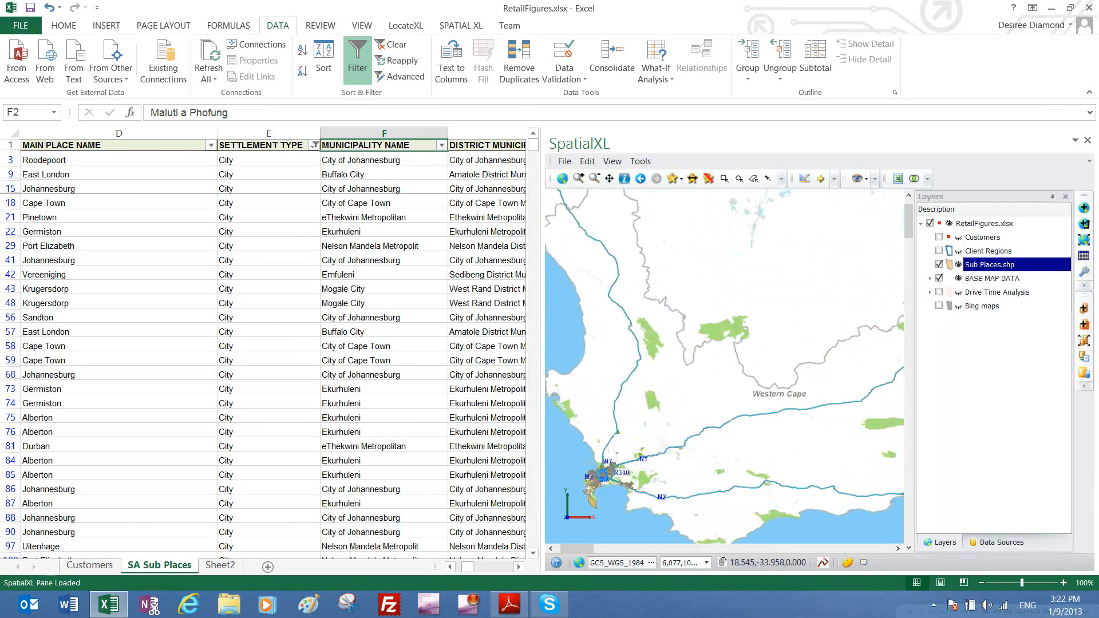
pyautogui.click(1085, 241)
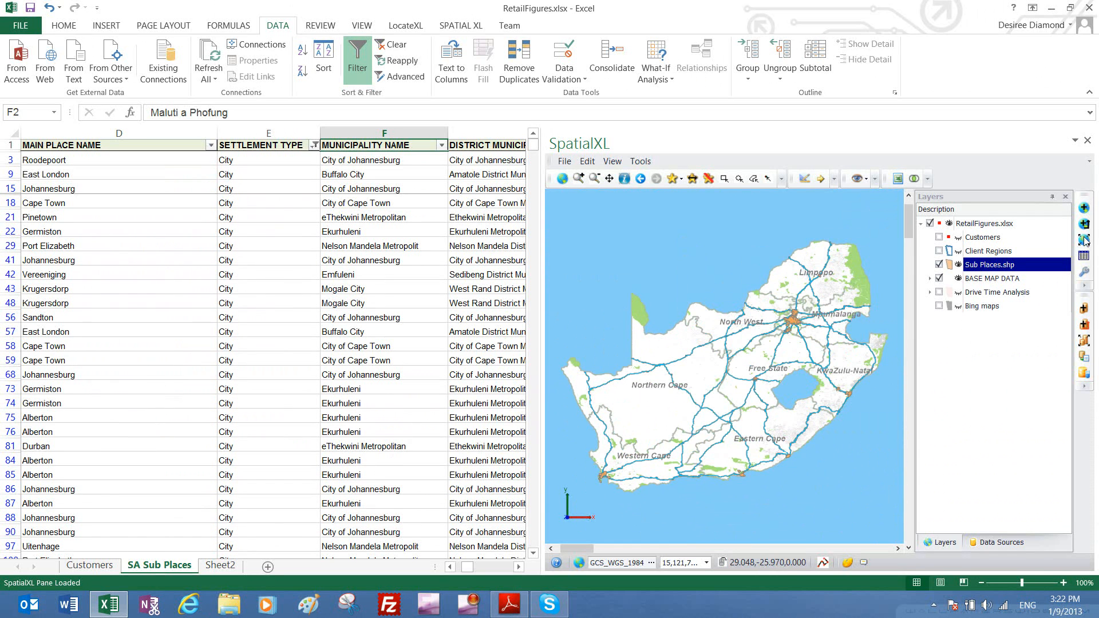
pyautogui.click(396, 44)
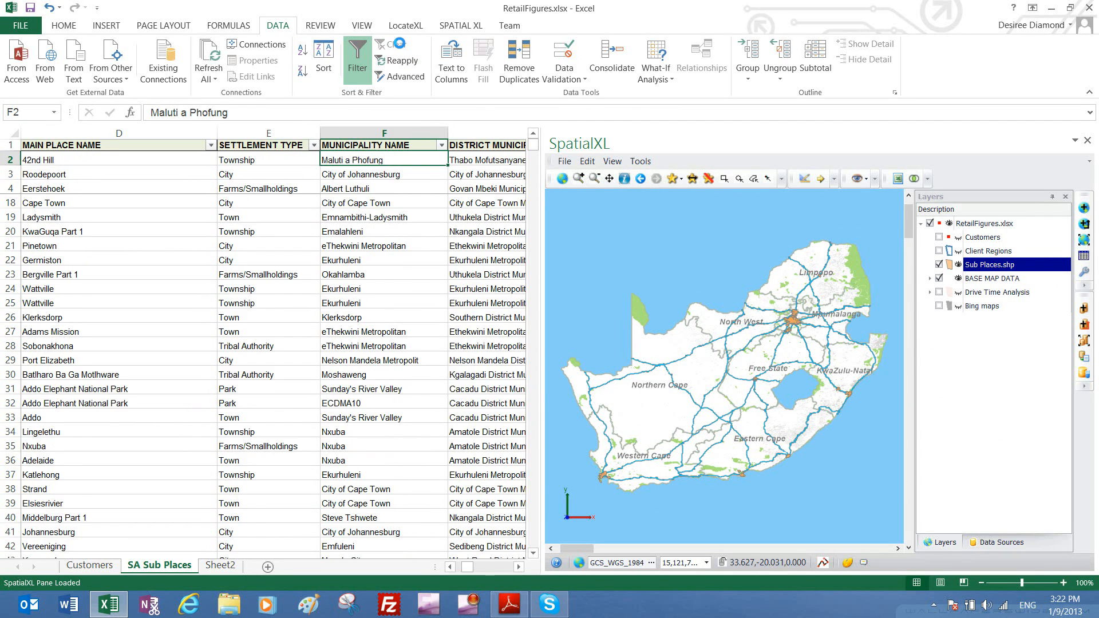
# Filter the Client Region column to CT Coast and zoom the map in on that region's sub places
pyautogui.click(491, 159)
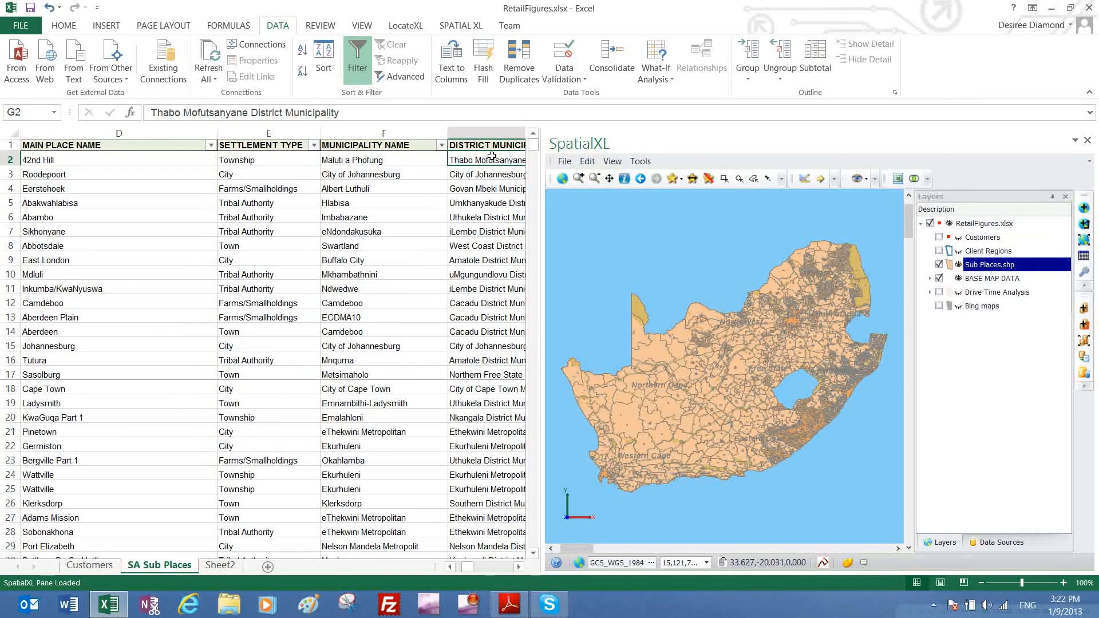
pyautogui.press('Right')
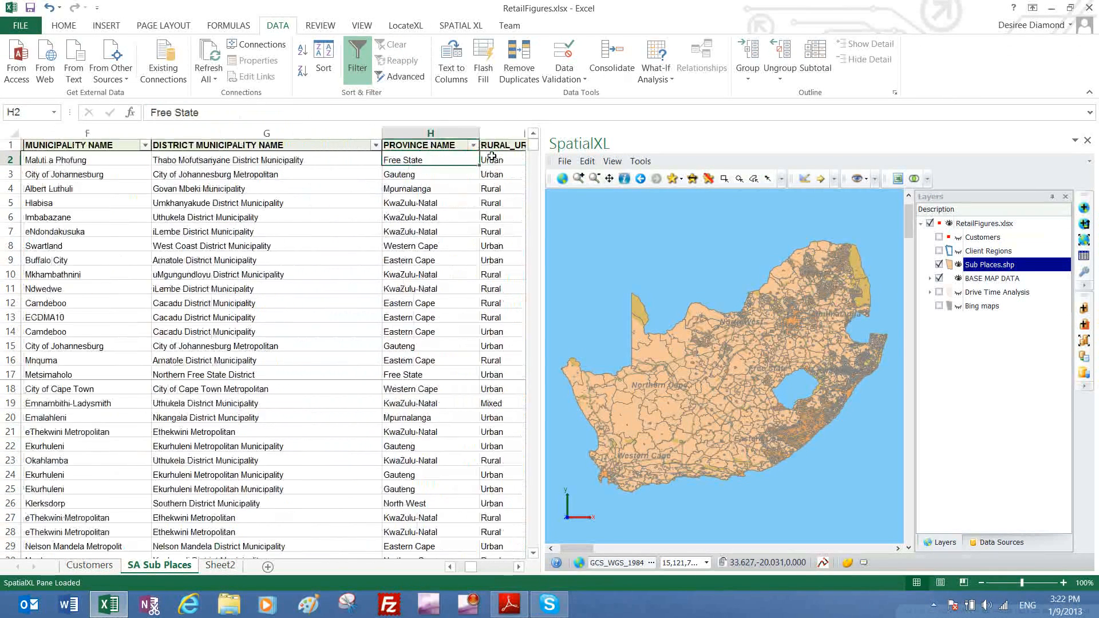
pyautogui.press('Right')
pyautogui.press('Right')
pyautogui.press('Left')
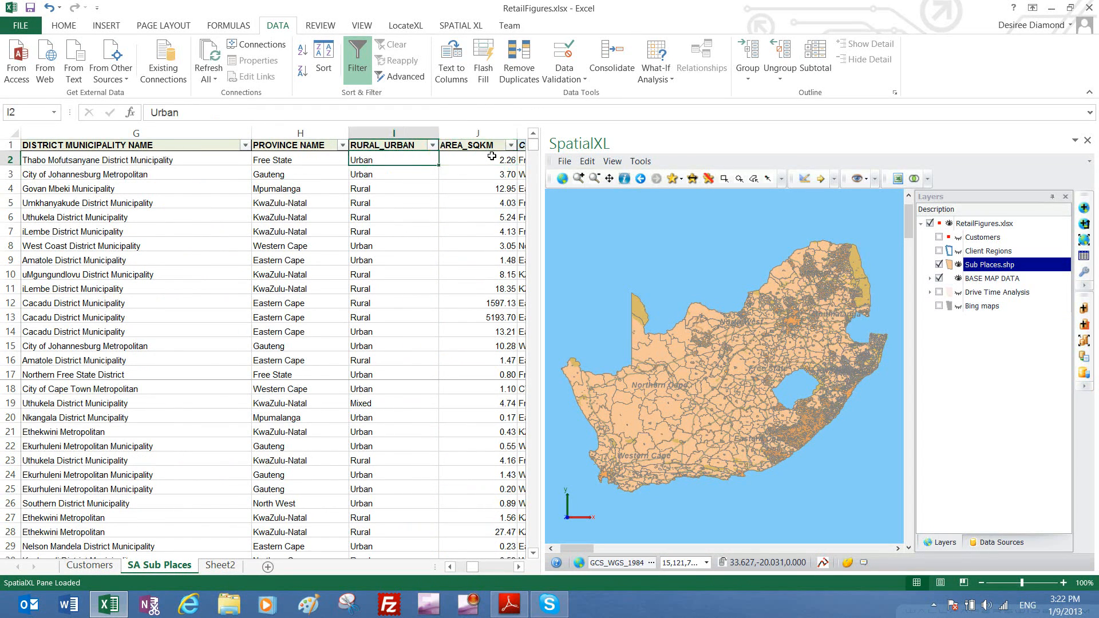
pyautogui.press('Right')
pyautogui.press('Right')
pyautogui.press('Right')
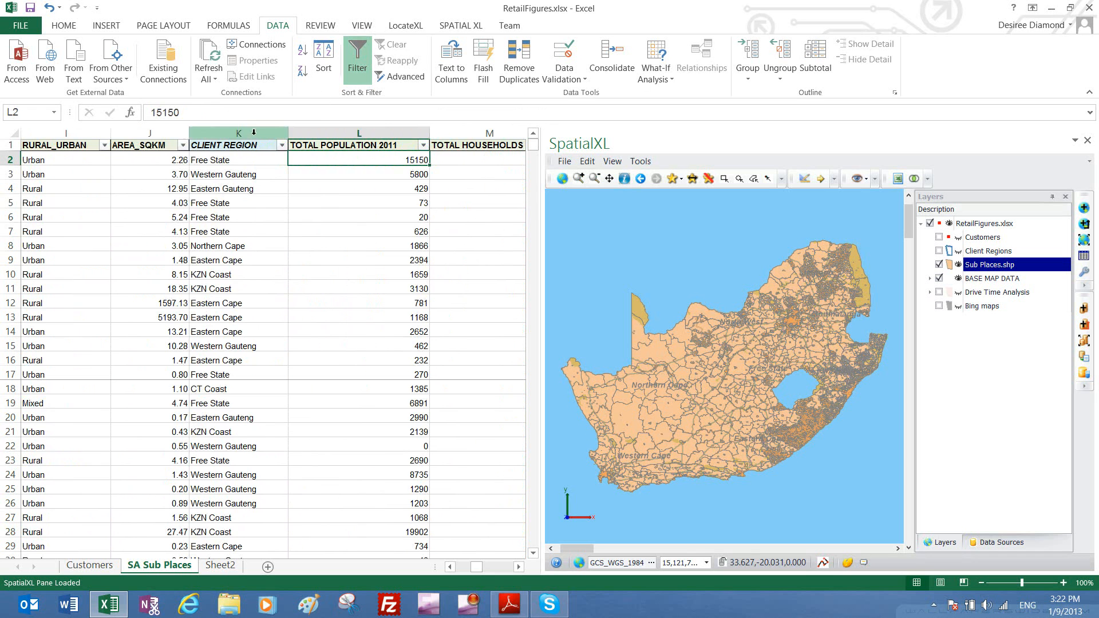
pyautogui.click(283, 148)
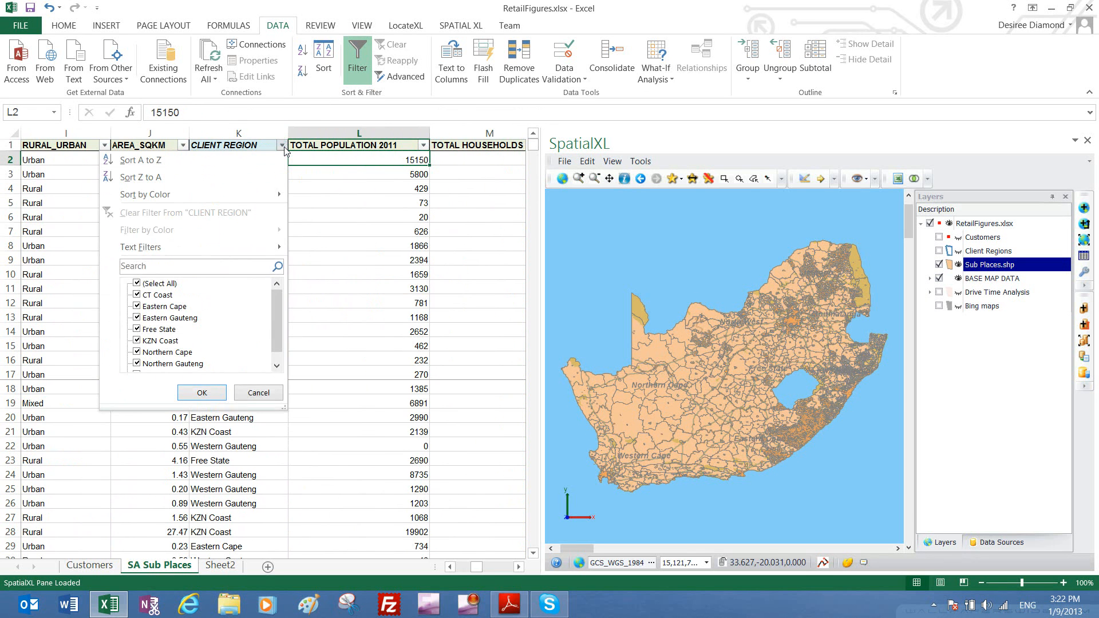
pyautogui.click(152, 283)
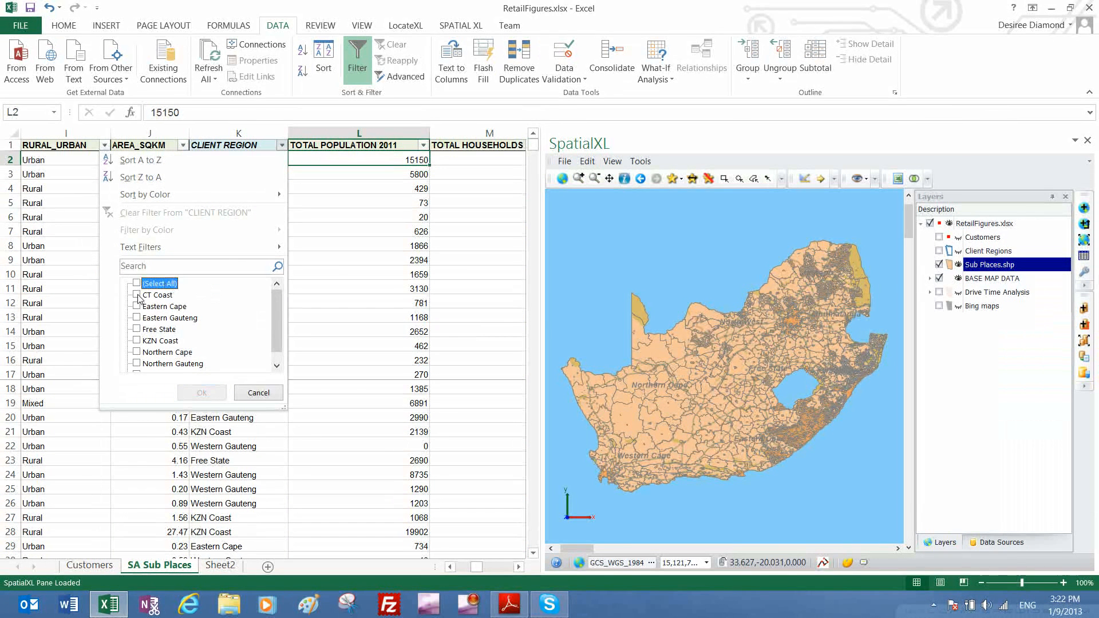
pyautogui.click(137, 295)
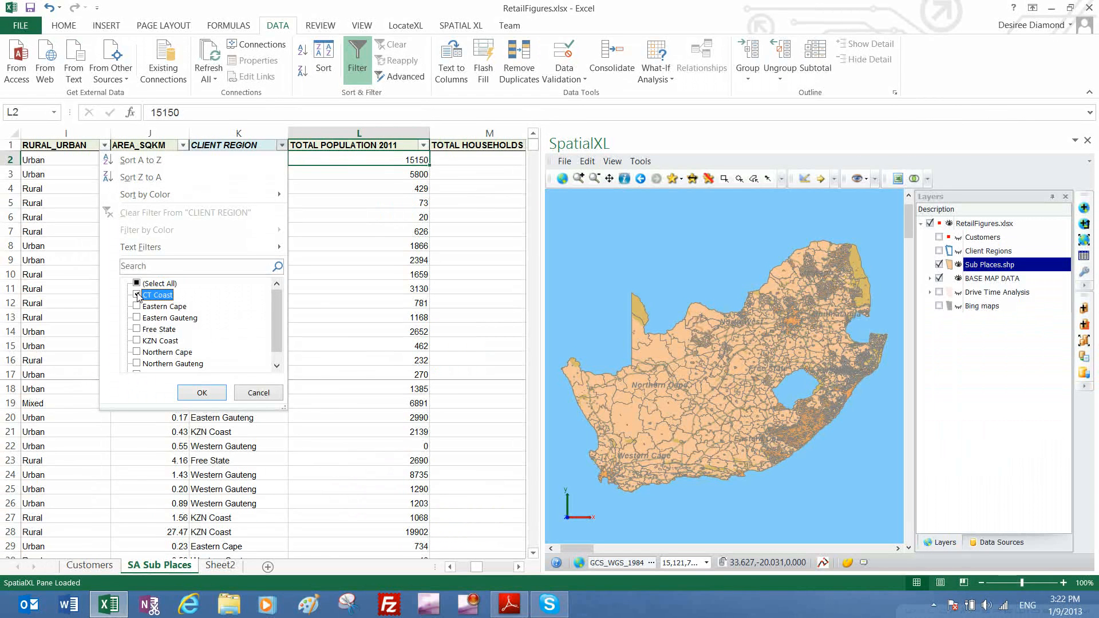
pyautogui.click(194, 394)
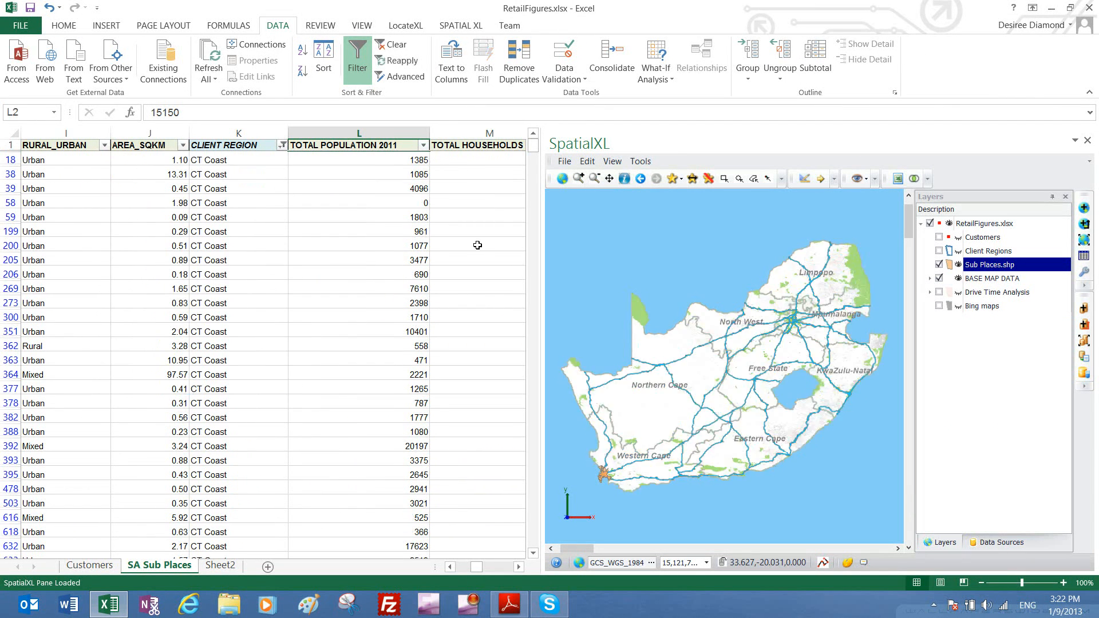
pyautogui.click(580, 179)
pyautogui.moveTo(591, 462); pyautogui.dragTo(627, 496)
# Check the sums of the Total Population 2011 and Total Households columns for the filtered region
pyautogui.click(164, 159)
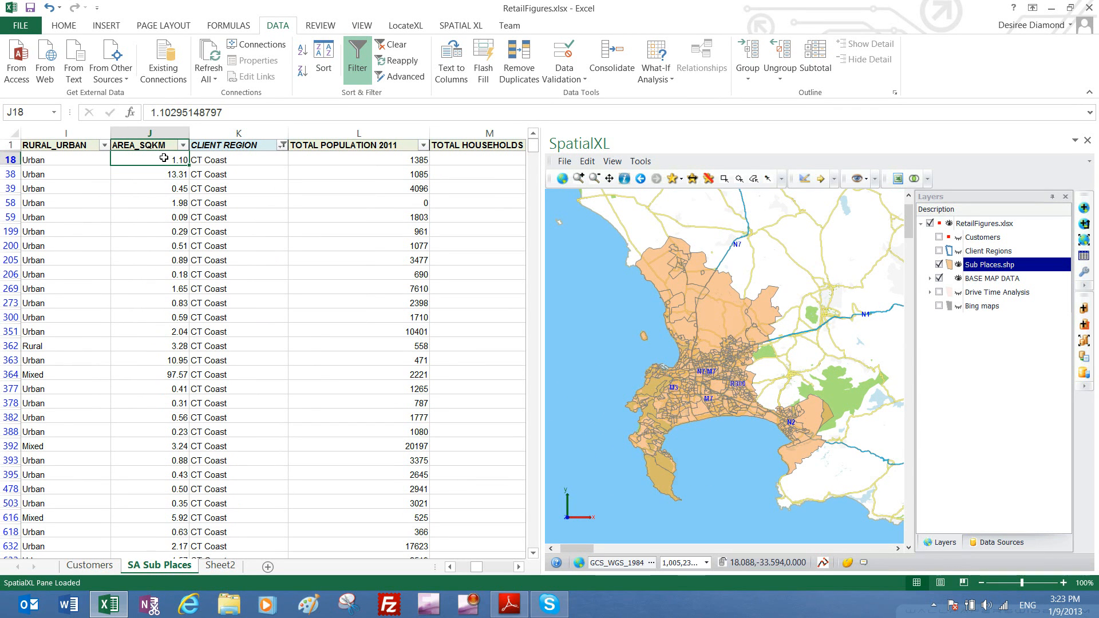
pyautogui.click(335, 131)
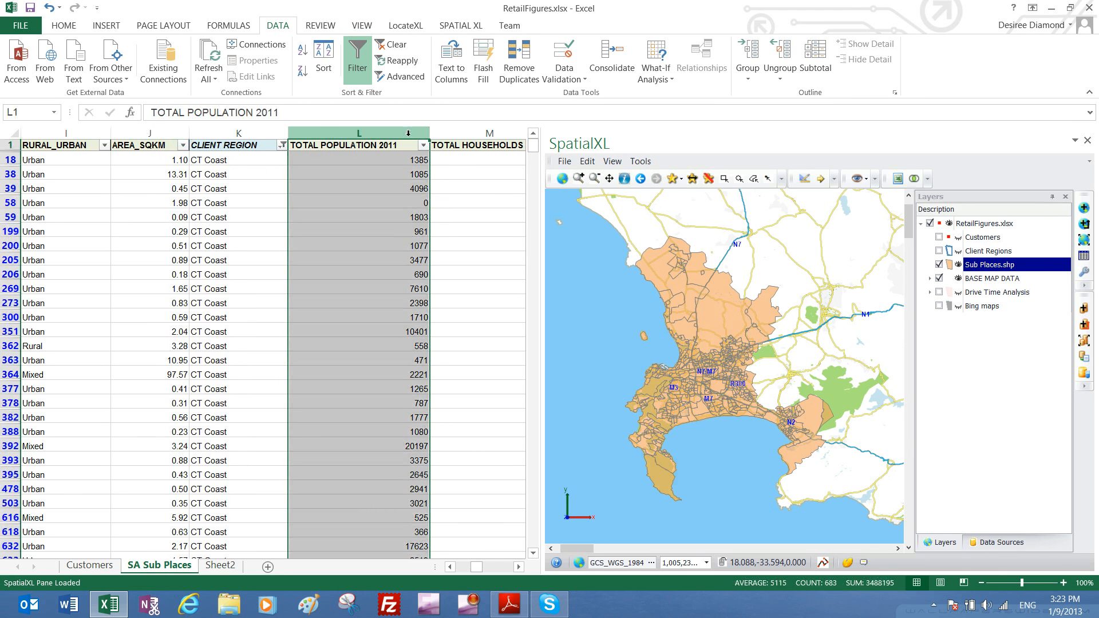
pyautogui.click(469, 129)
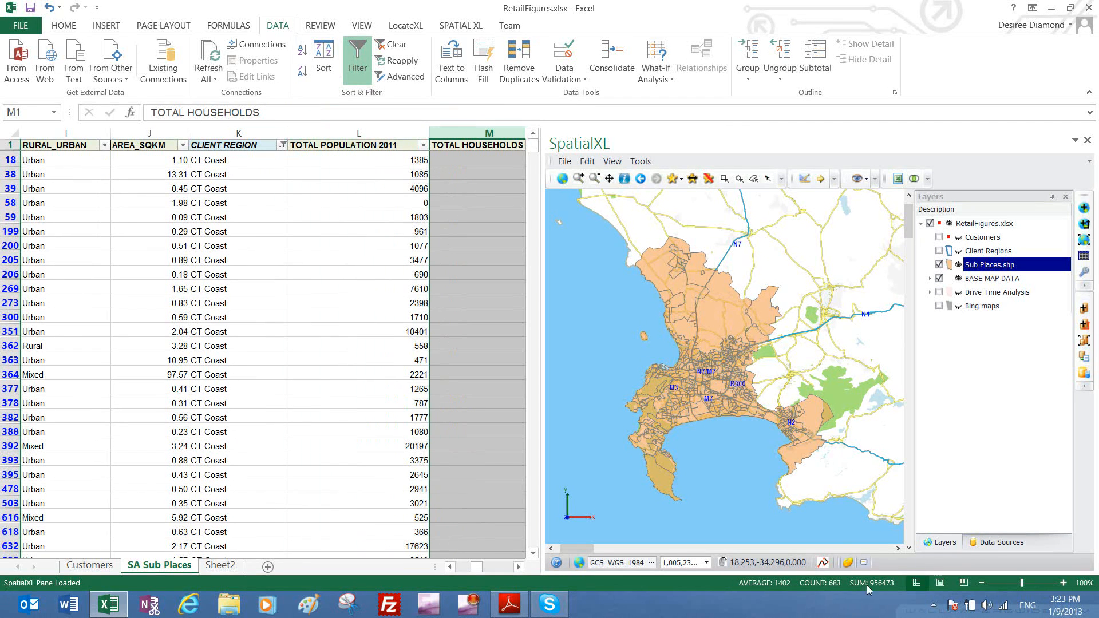
# Filter the Main Place Name column to Bellville and zoom the map in on Bellville's sub places
pyautogui.click(236, 162)
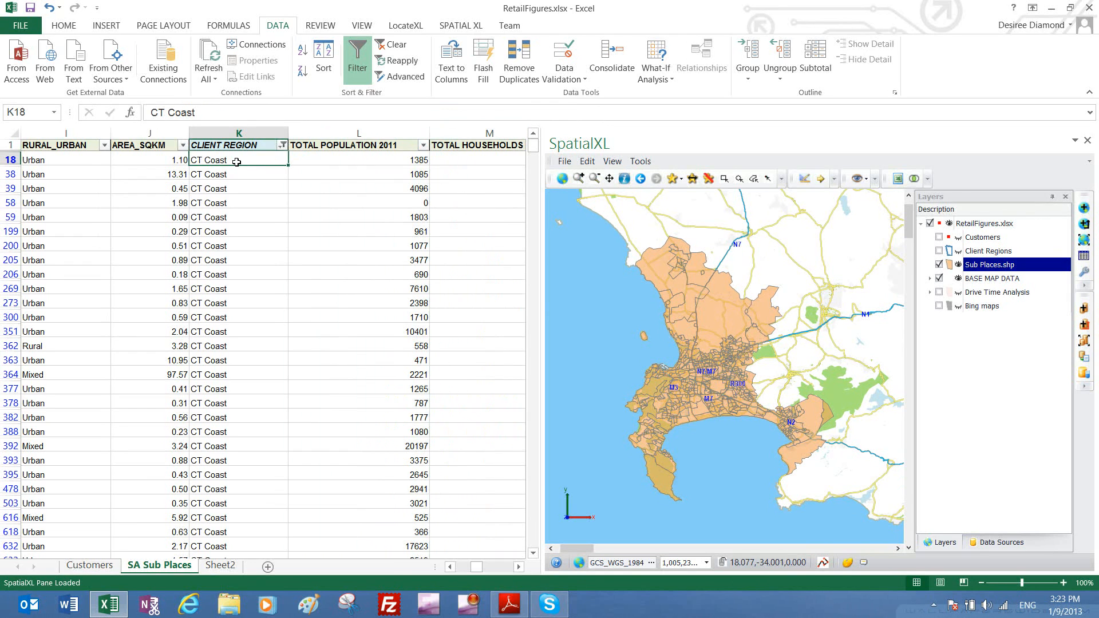
pyautogui.press('Left')
pyautogui.press('Left')
pyautogui.press('Left')
pyautogui.press('Left')
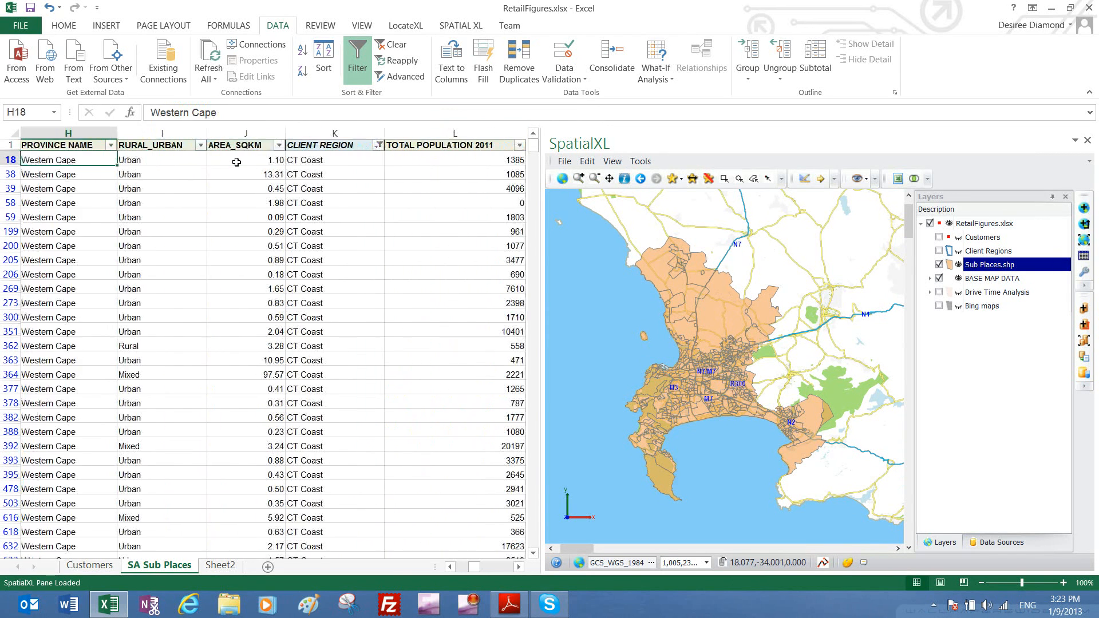
pyautogui.press('Left')
pyautogui.press('Left')
pyautogui.press('Right')
pyautogui.press('Left')
pyautogui.press('Left')
pyautogui.press('Left')
pyautogui.press('Left')
pyautogui.press('Left')
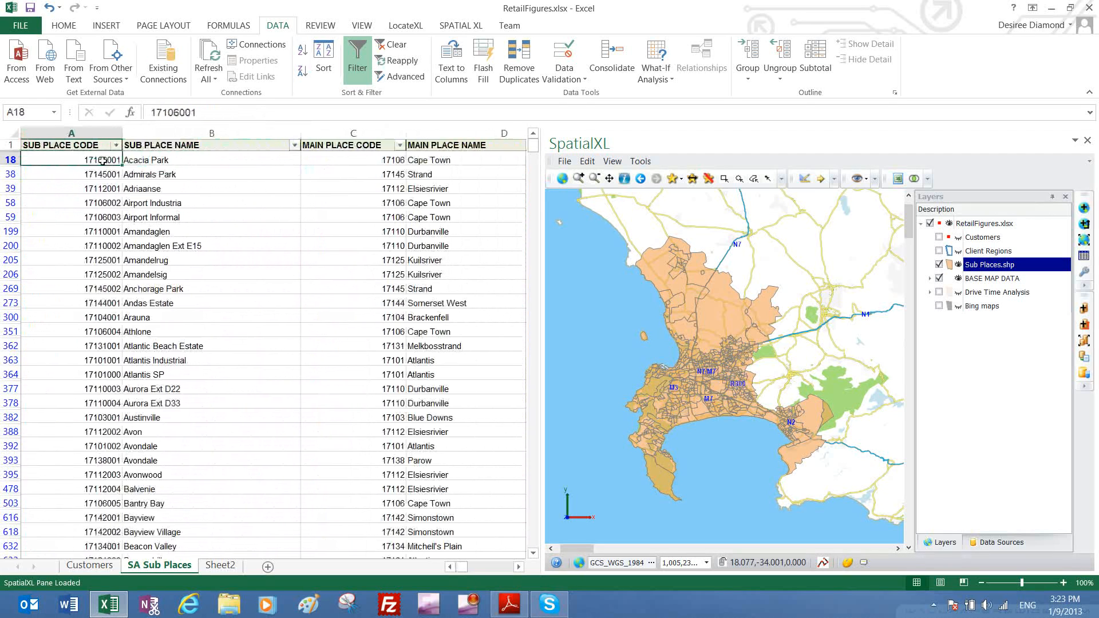
pyautogui.press('Right')
pyautogui.press('Right')
pyautogui.press('Right')
pyautogui.press('Right')
pyautogui.press('Left')
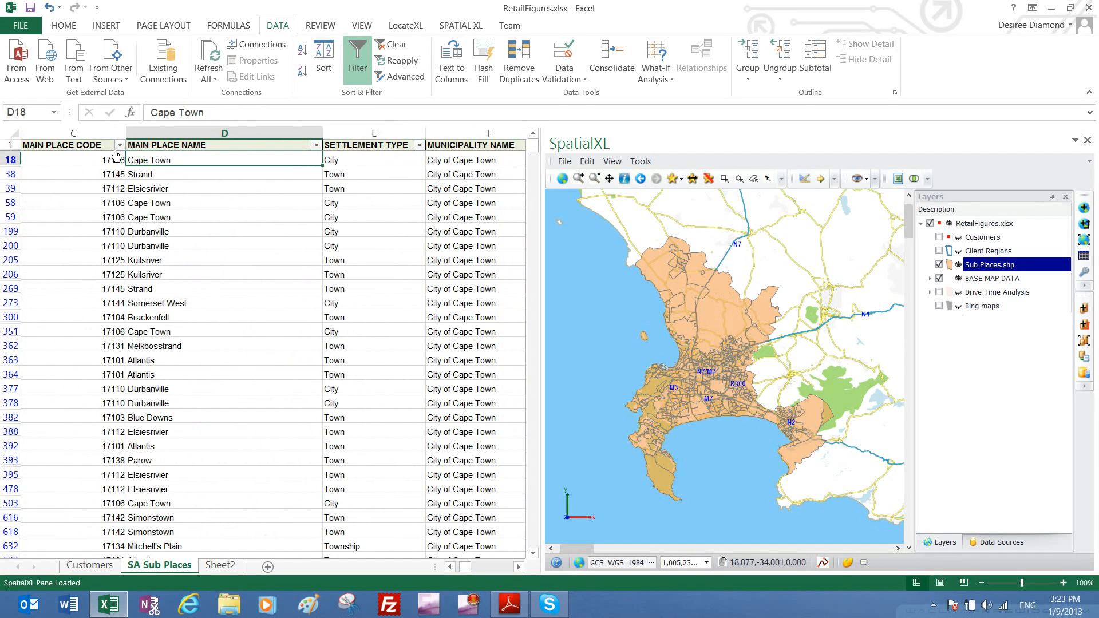
pyautogui.click(316, 146)
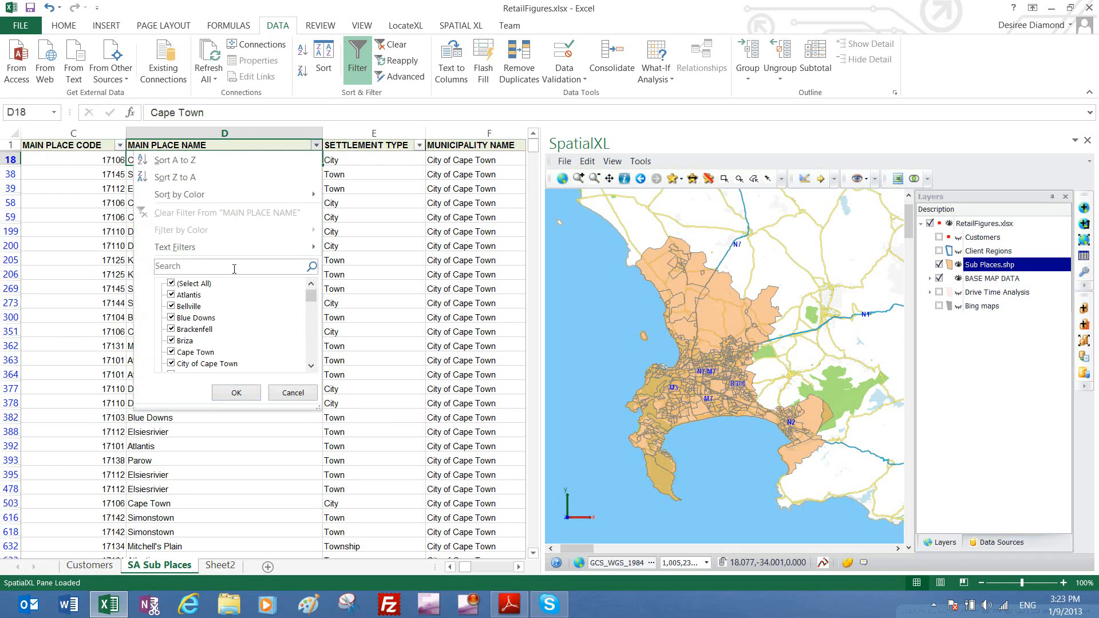
pyautogui.click(199, 285)
pyautogui.click(183, 307)
pyautogui.click(234, 393)
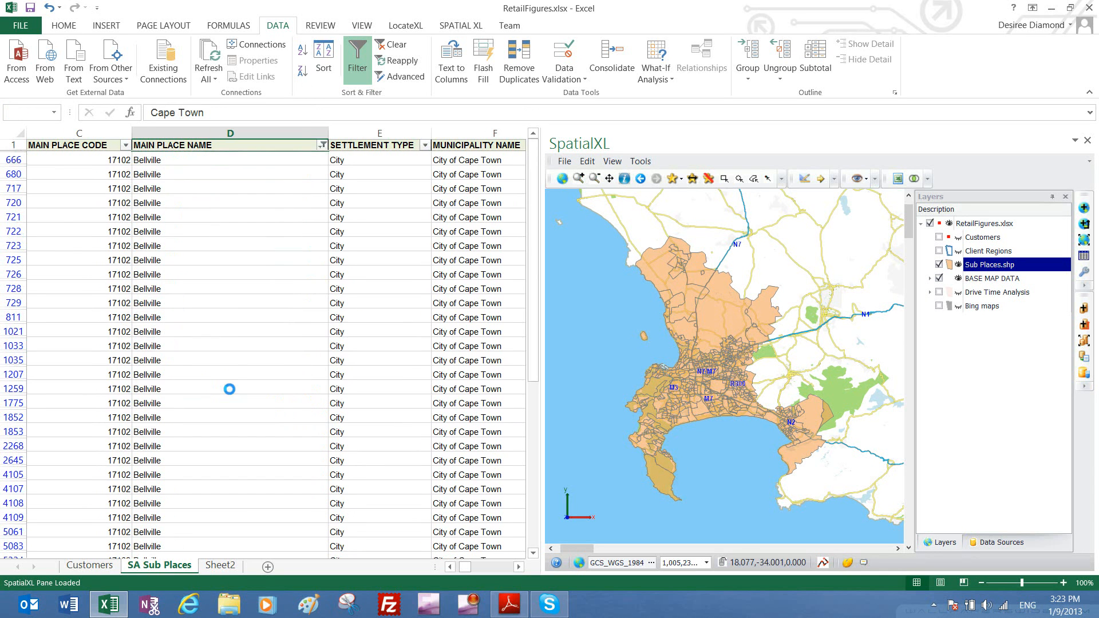
pyautogui.click(579, 178)
pyautogui.moveTo(708, 351); pyautogui.dragTo(757, 389)
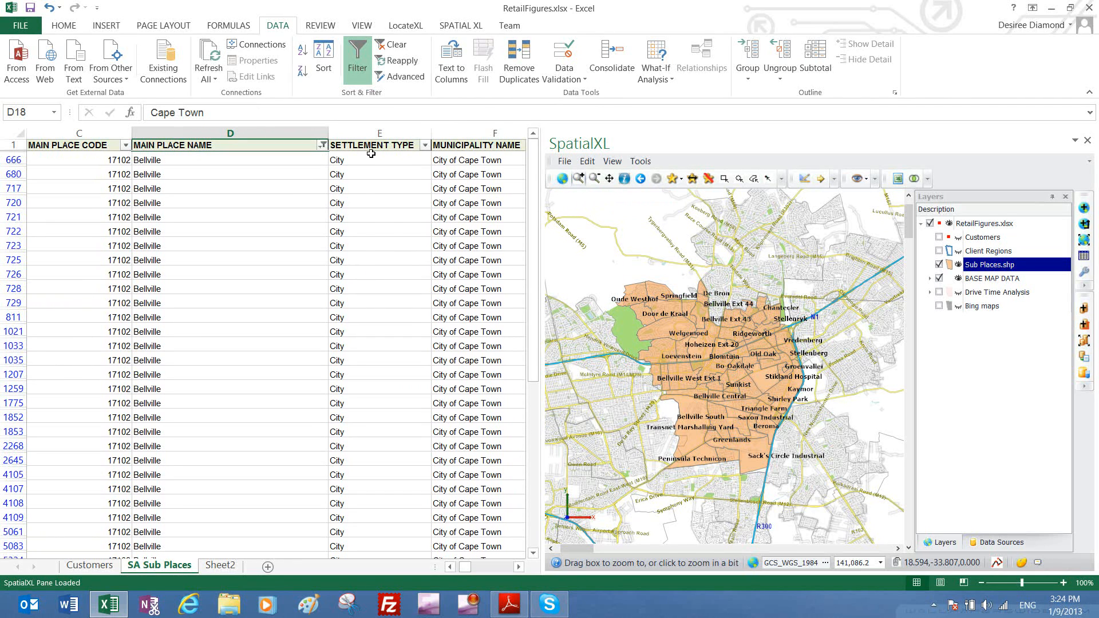
# Filter the Sub Place Name column to show only Welgemoed
pyautogui.click(407, 161)
pyautogui.press('Right')
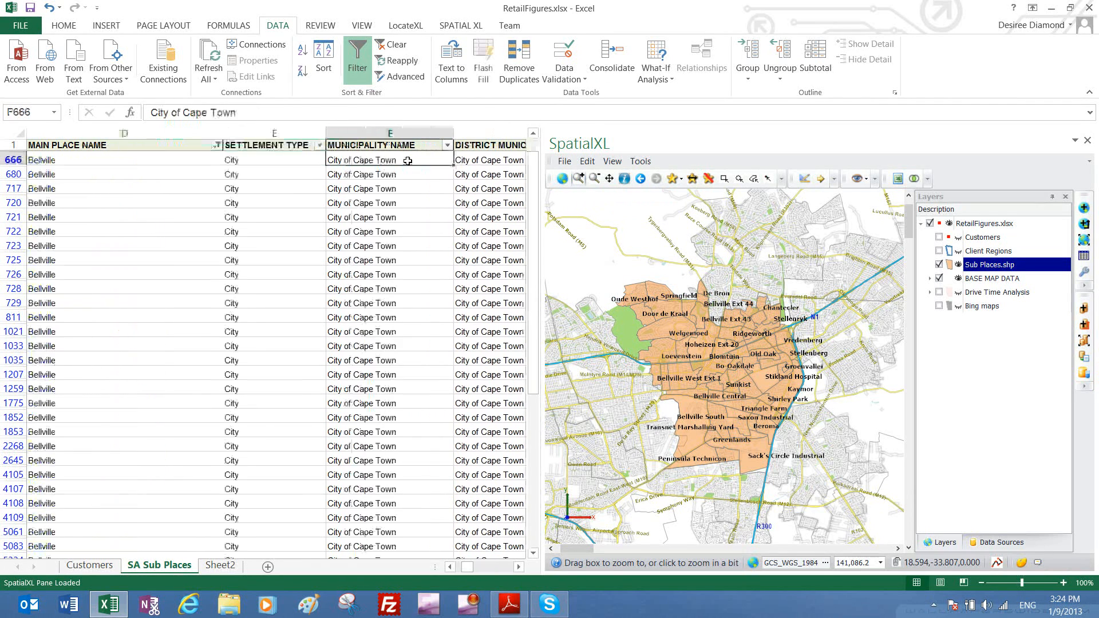
pyautogui.press('Right')
pyautogui.press('Left')
pyautogui.press('Left')
pyautogui.press('Left')
pyautogui.press('Left')
pyautogui.press('Left')
pyautogui.press('Left')
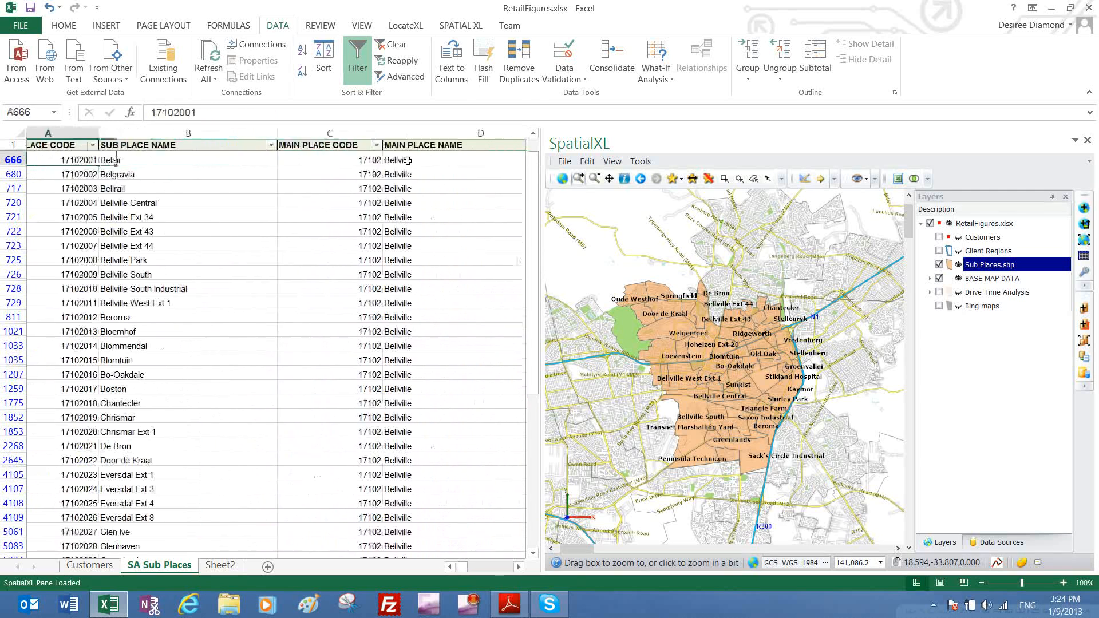
pyautogui.click(300, 146)
pyautogui.click(163, 284)
pyautogui.scroll(-2, 298, 344)
pyautogui.scroll(-10, 298, 344)
pyautogui.click(169, 364)
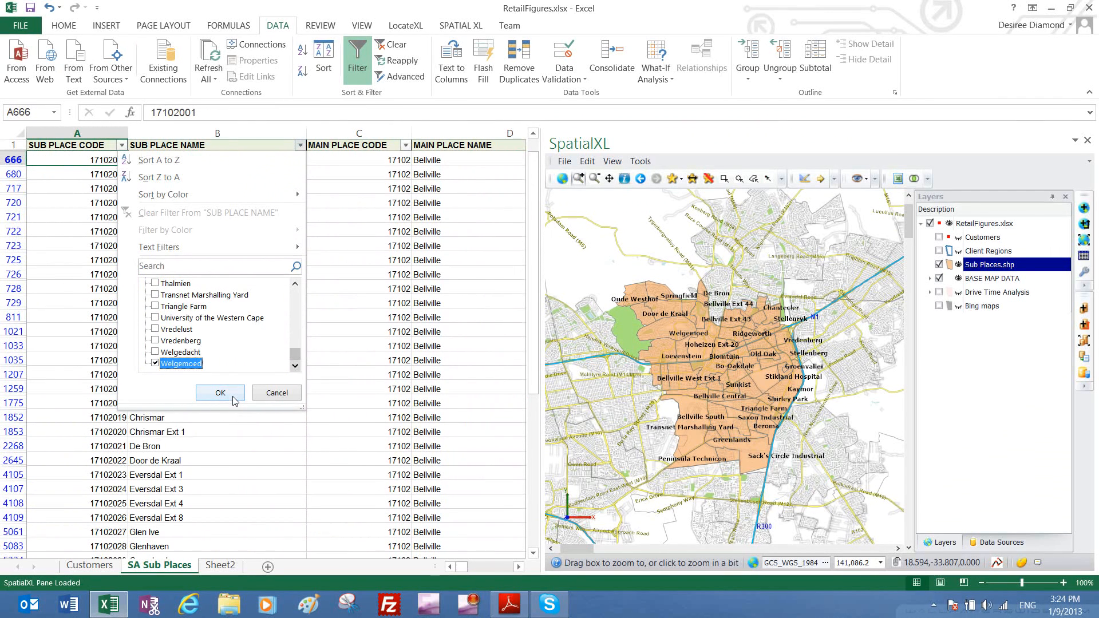
pyautogui.click(222, 393)
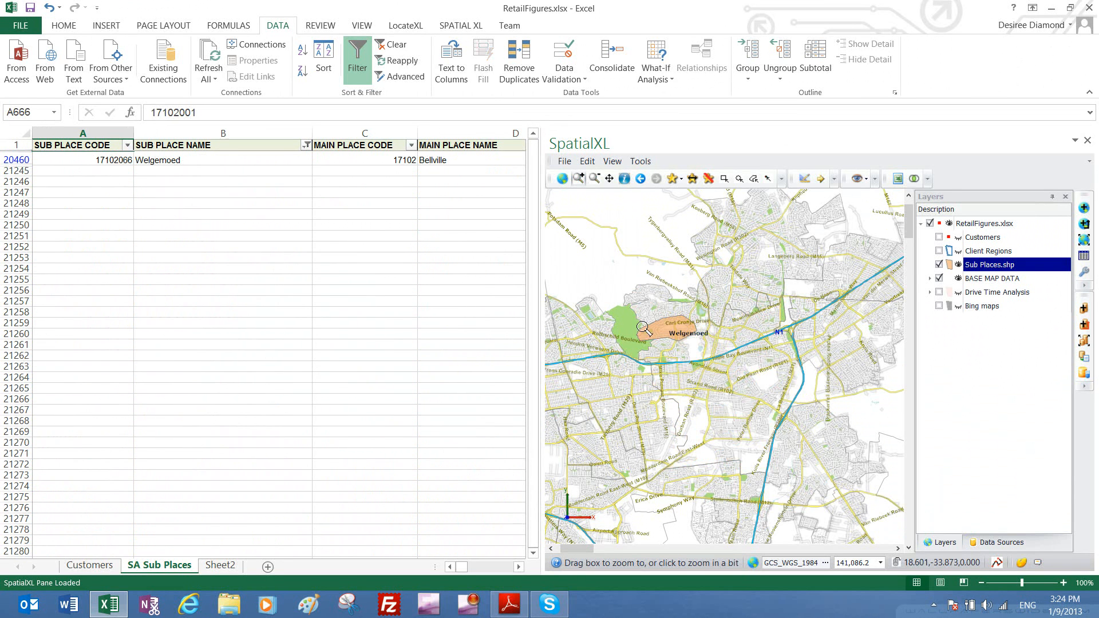
# Inspect the Welgemoed area on the map, reviewing its item properties and the linked worksheet data
pyautogui.moveTo(634, 319); pyautogui.dragTo(722, 365)
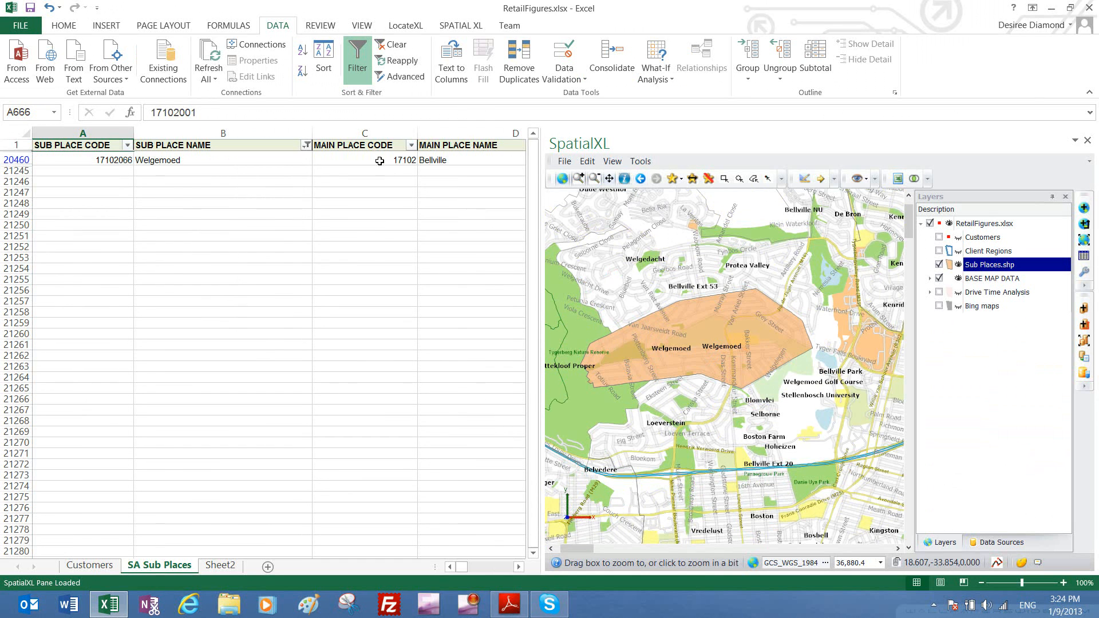
pyautogui.click(624, 179)
pyautogui.click(657, 323)
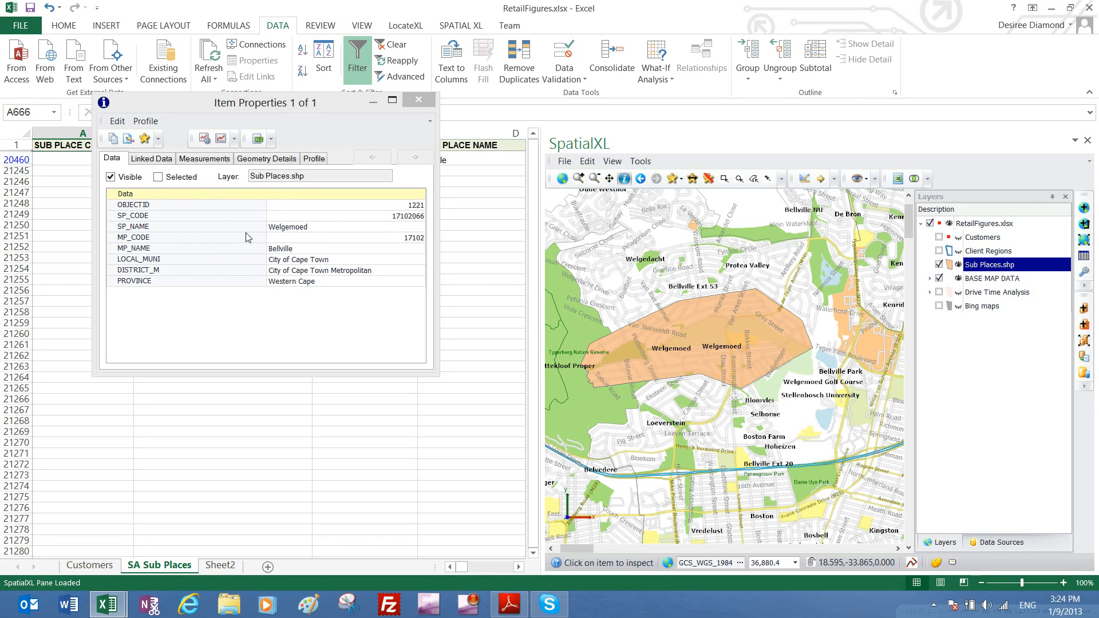
pyautogui.click(160, 160)
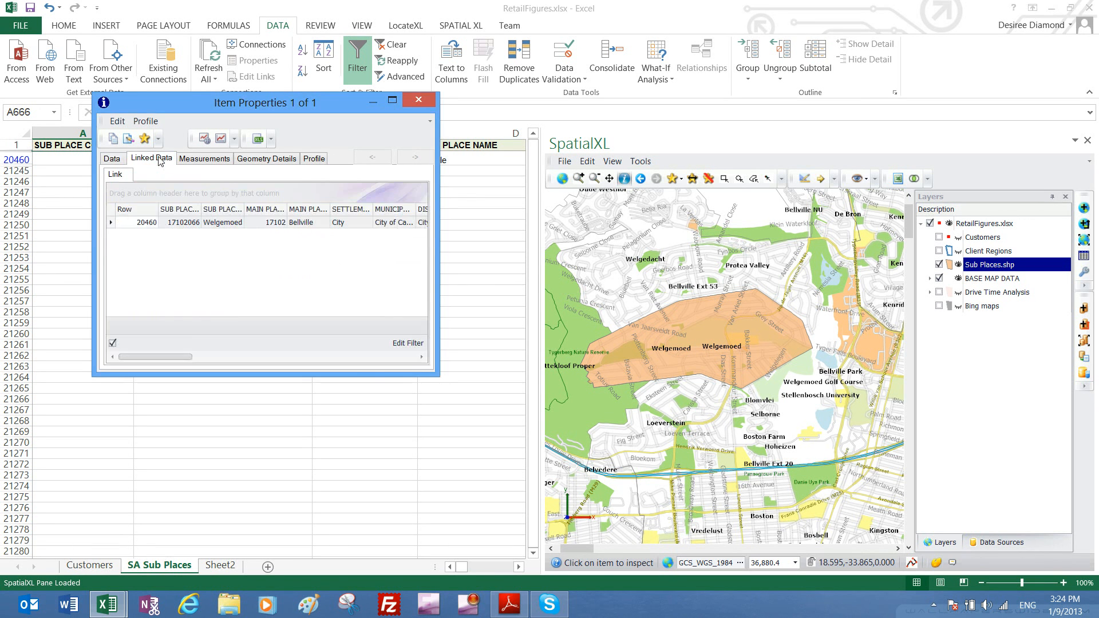
pyautogui.moveTo(170, 362); pyautogui.dragTo(128, 349)
pyautogui.click(423, 103)
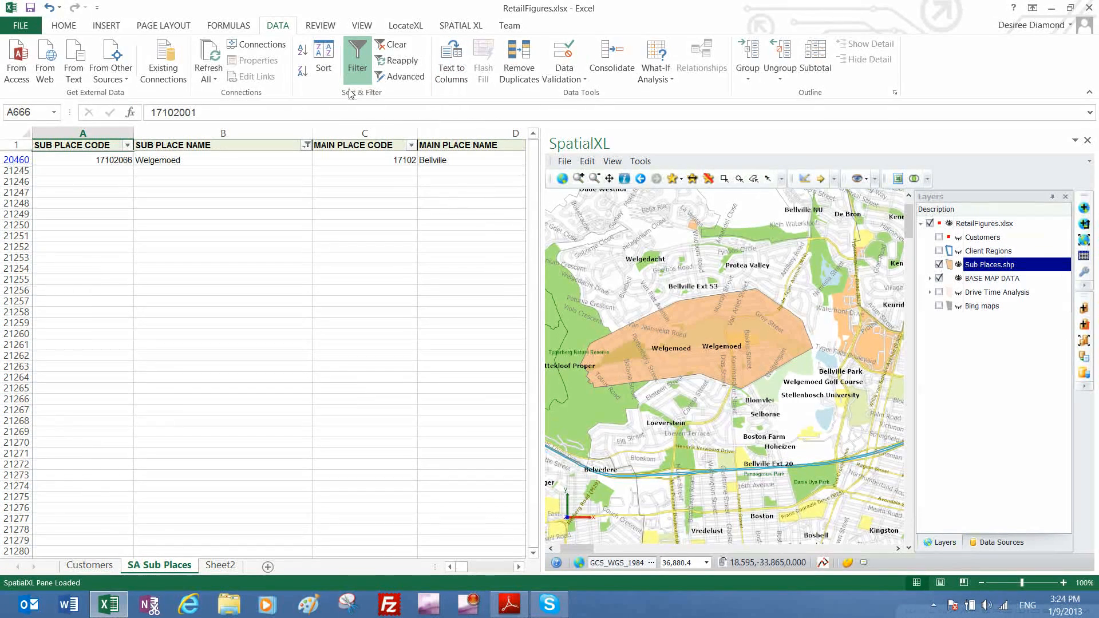
# Clear all filters from the SA Sub Places sheet and fit the map to the full extent of the sub places
pyautogui.click(393, 44)
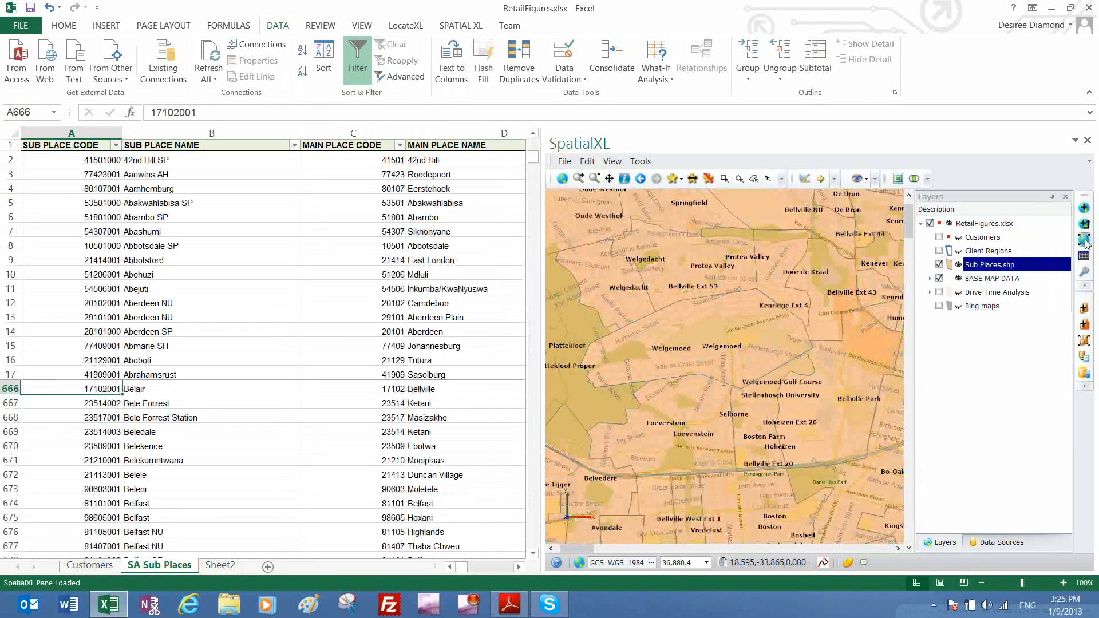
pyautogui.click(1085, 240)
pyautogui.click(385, 289)
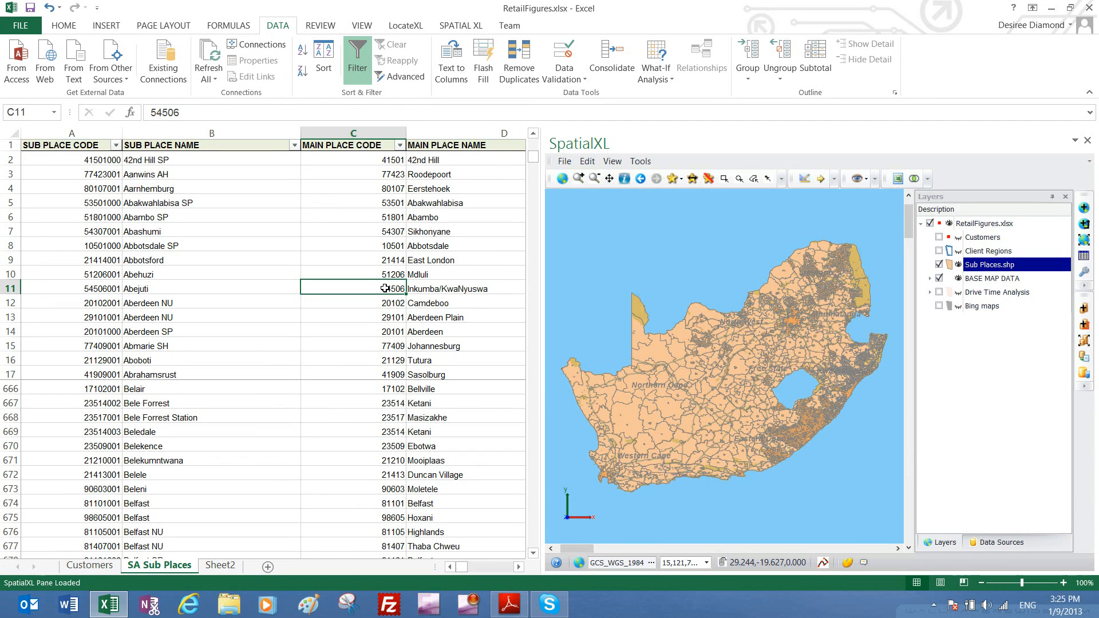
# Apply the Dominant Race theme to the Sub Places.shp layer
pyautogui.rightClick(978, 269)
pyautogui.moveTo(999, 425)
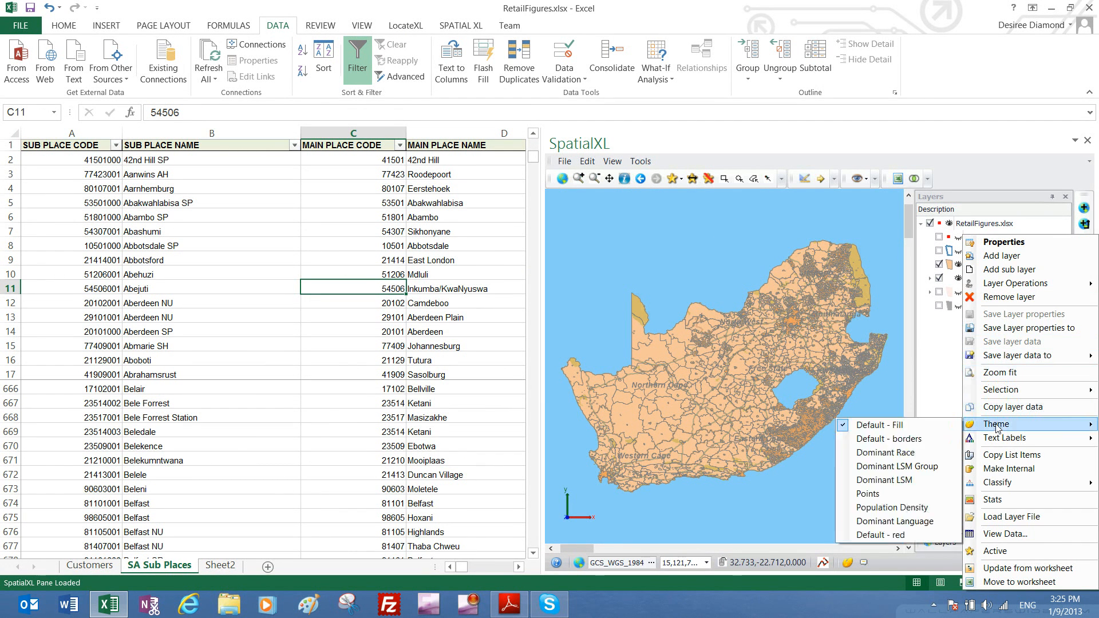
pyautogui.click(900, 452)
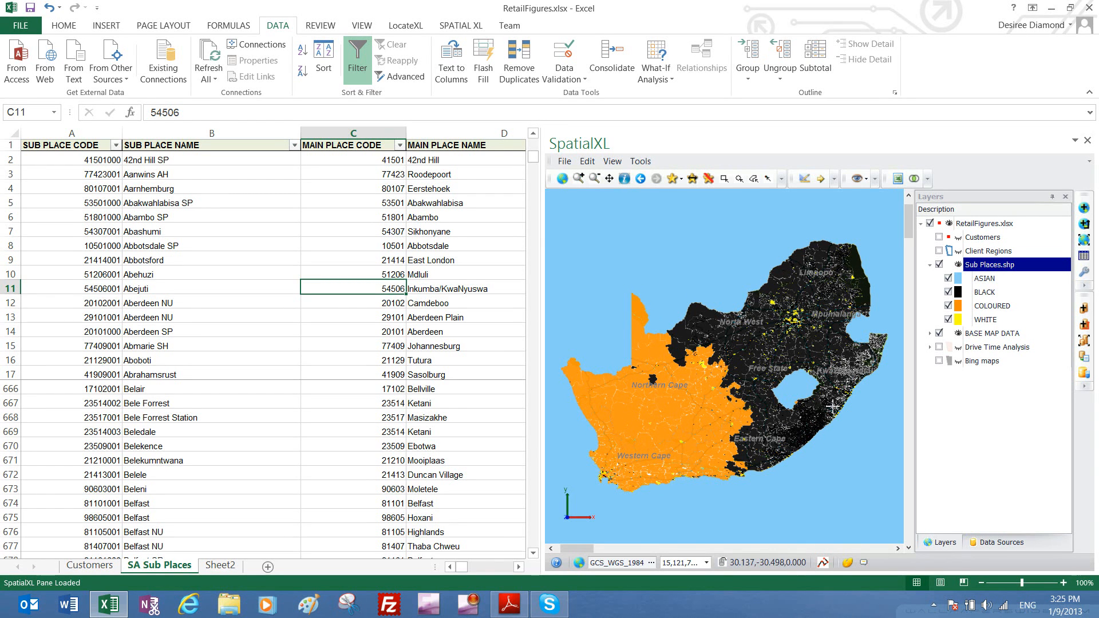
# Filter the Settlement Type column to exclude Farms/Smallholdings
pyautogui.click(379, 176)
pyautogui.click(263, 183)
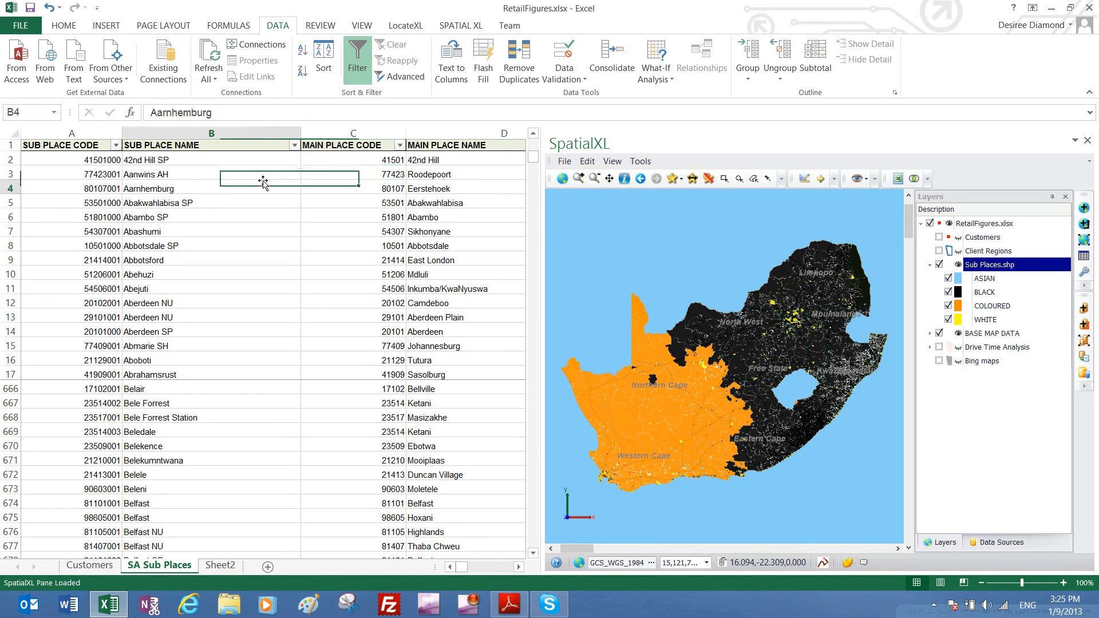
pyautogui.press('Left')
pyautogui.press('Right')
pyautogui.press('Right')
pyautogui.press('Right')
pyautogui.press('Right')
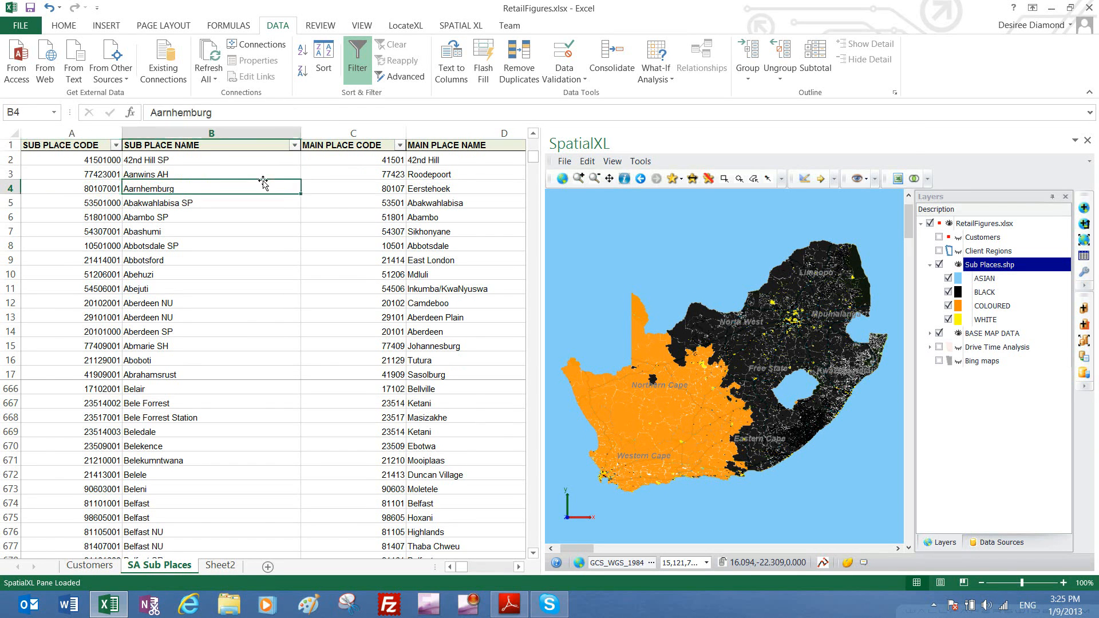
pyautogui.hotkey('alt', 'Down')
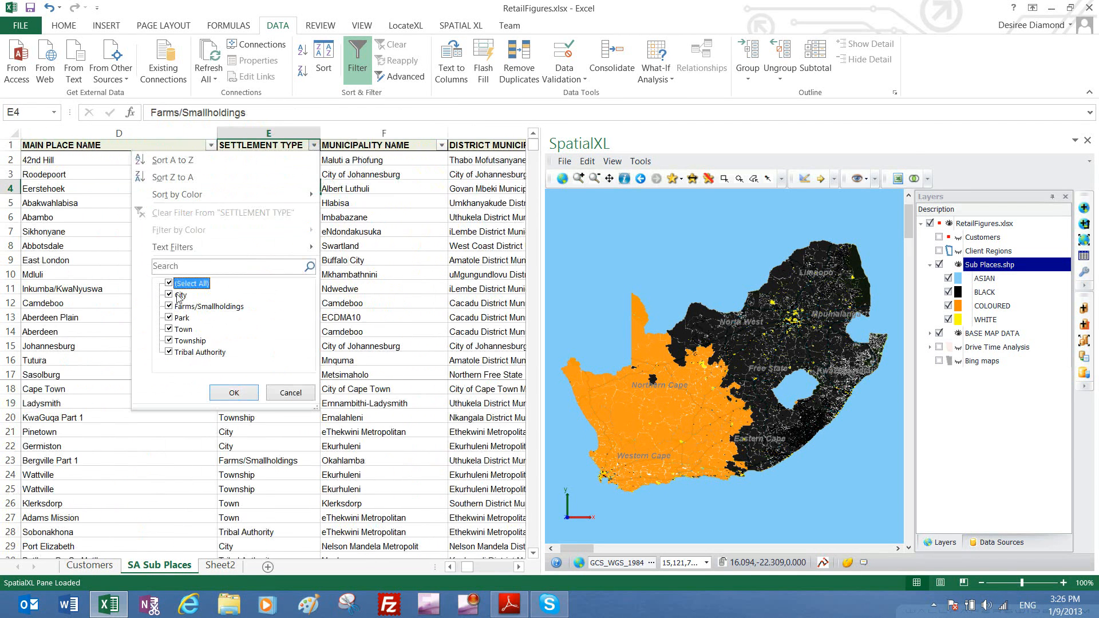
pyautogui.click(170, 306)
pyautogui.click(232, 394)
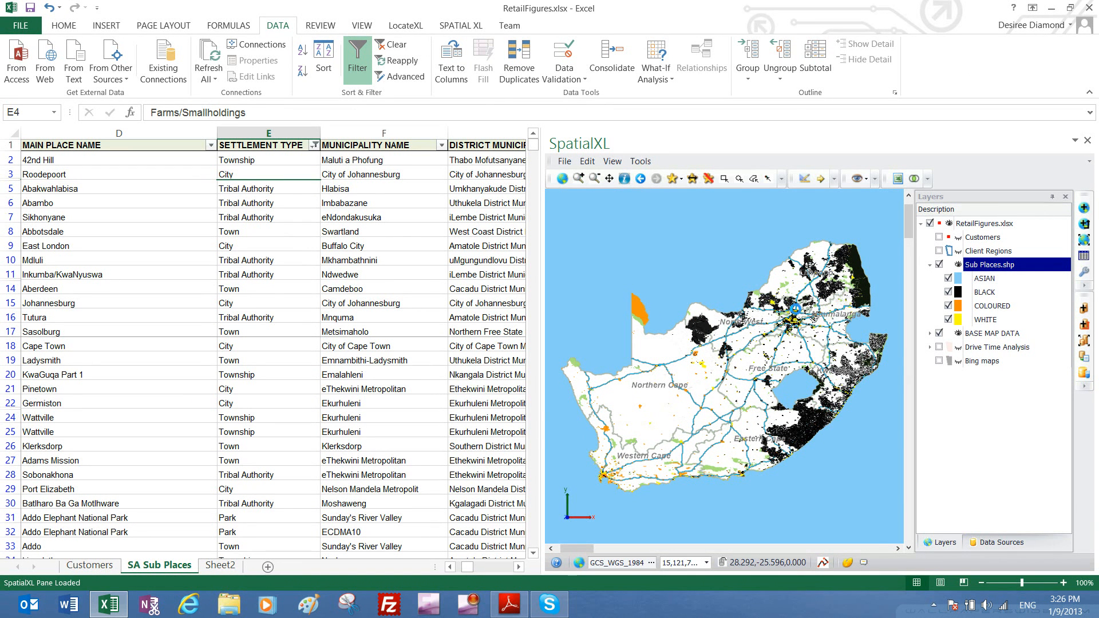
# Zoom the map in on Gauteng to examine the dominant race of its sub places
pyautogui.scroll(1, 795, 308)
pyautogui.scroll(1, 782, 315)
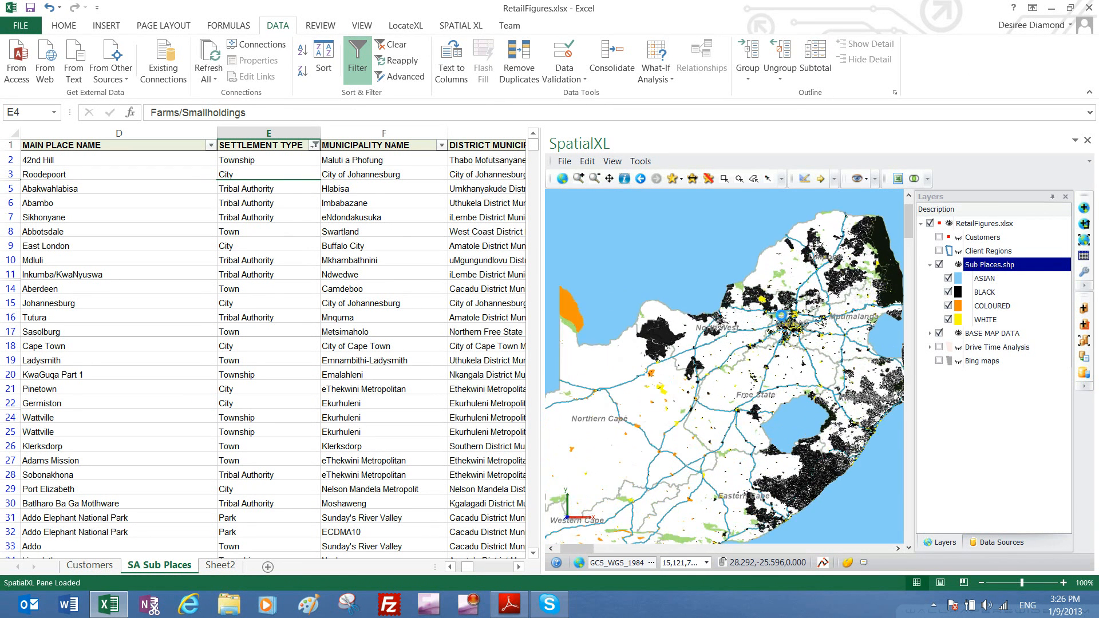
pyautogui.scroll(4, 781, 315)
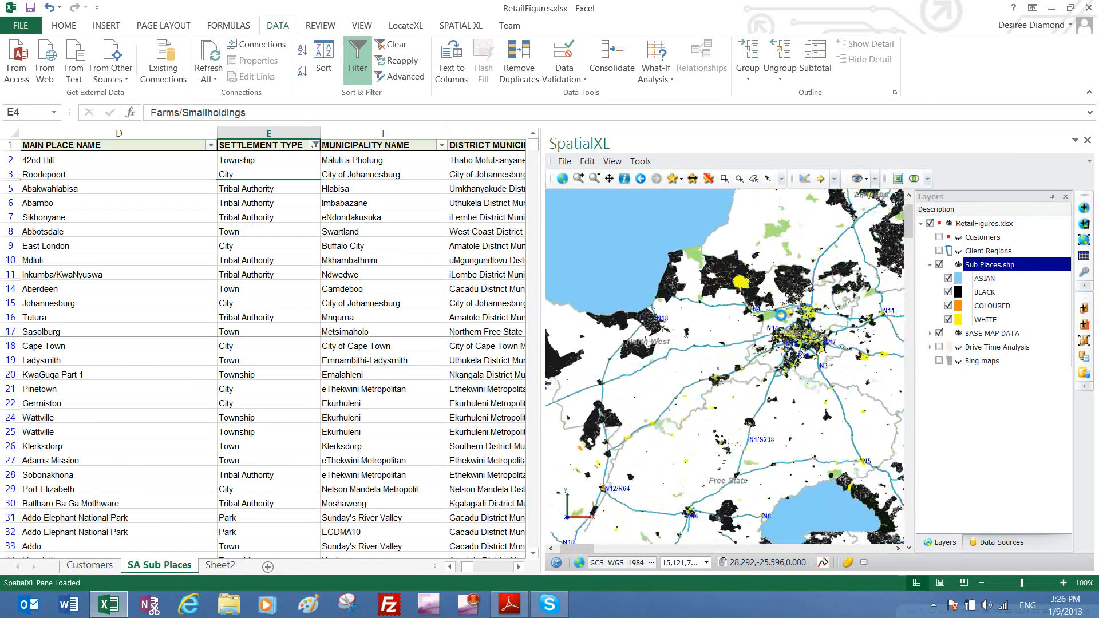
pyautogui.scroll(3, 785, 316)
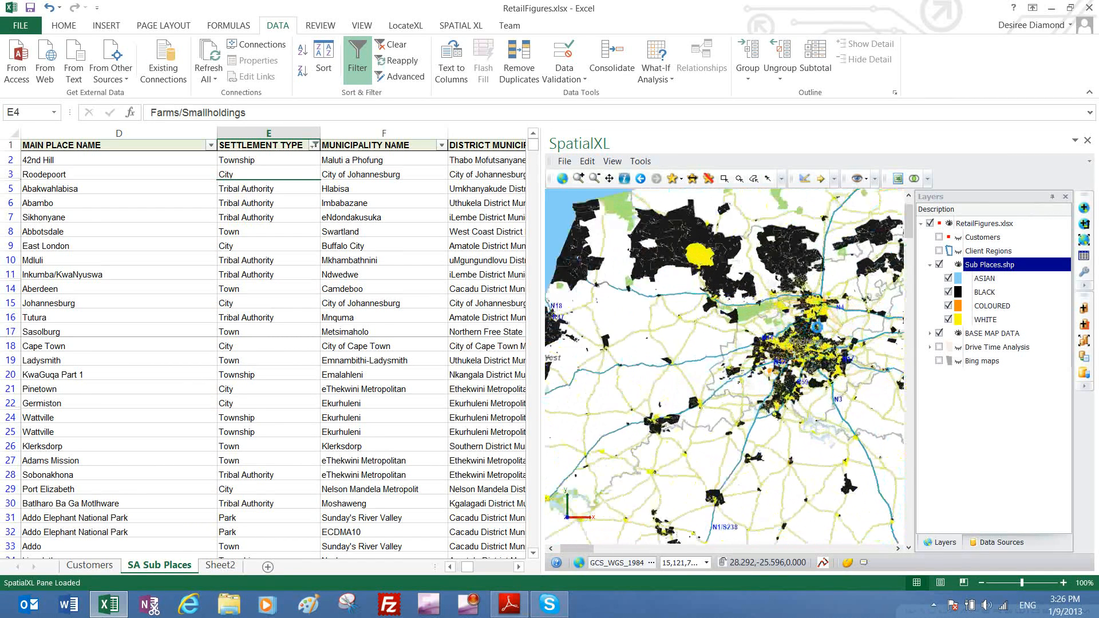
pyautogui.scroll(4, 785, 316)
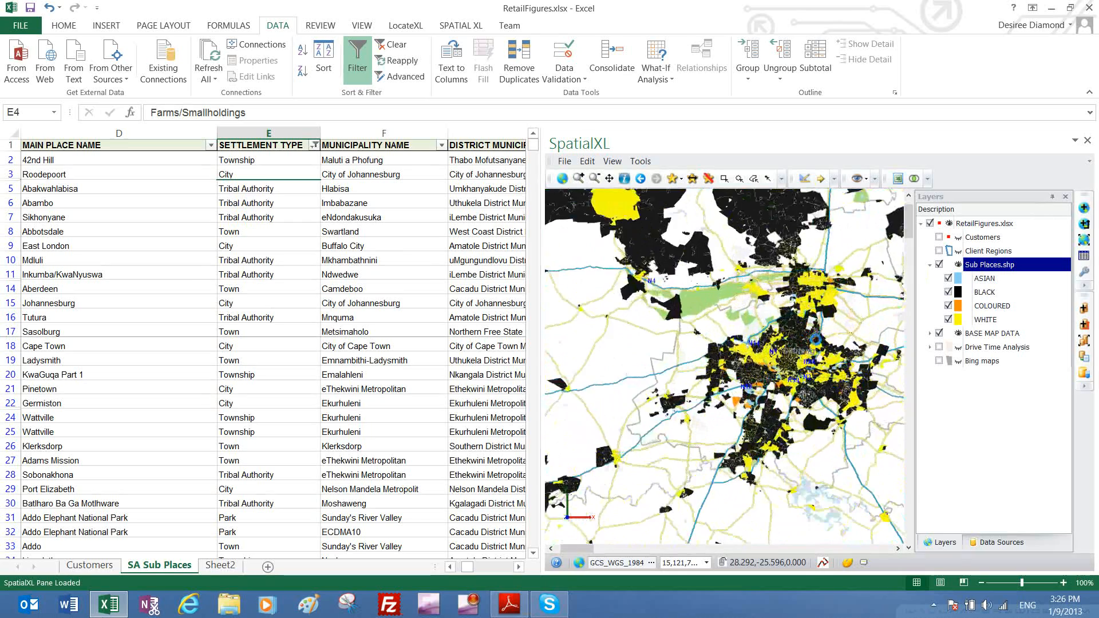
pyautogui.scroll(4, 770, 445)
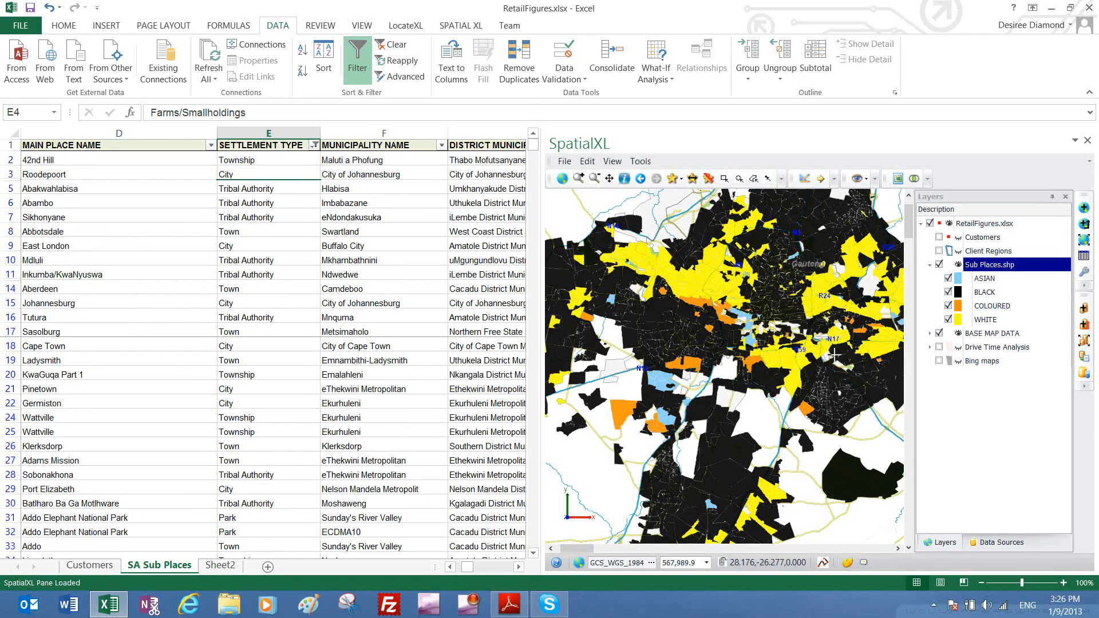
# Clear the Settlement Type filter and apply the Dominant LSM Group theme to the Sub Places.shp layer, showing the whole country
pyautogui.click(341, 231)
pyautogui.click(393, 45)
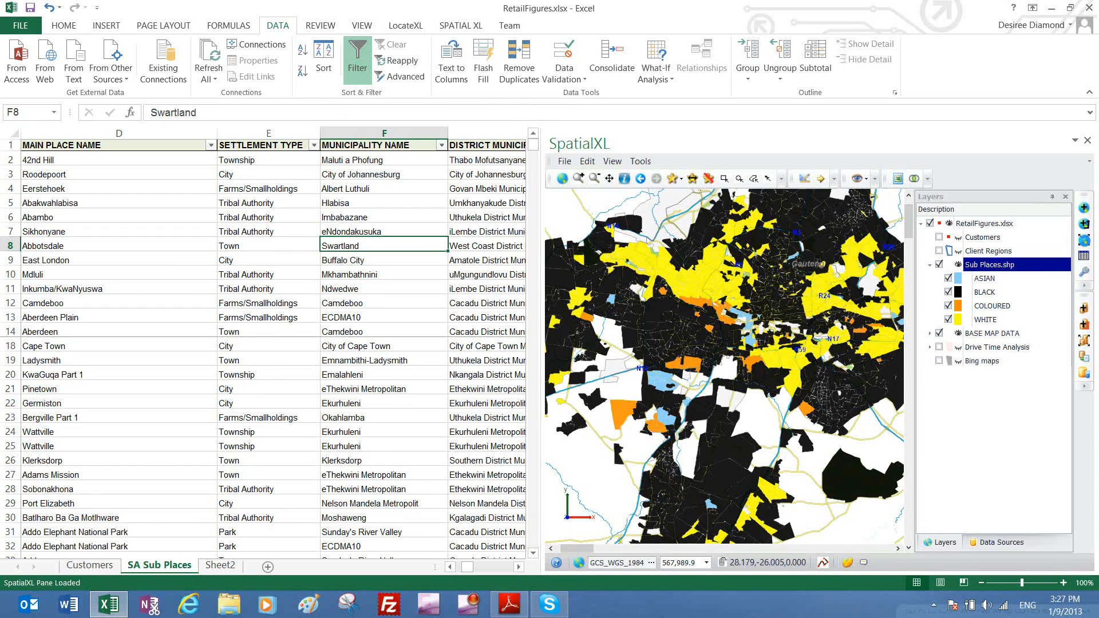
pyautogui.rightClick(1000, 270)
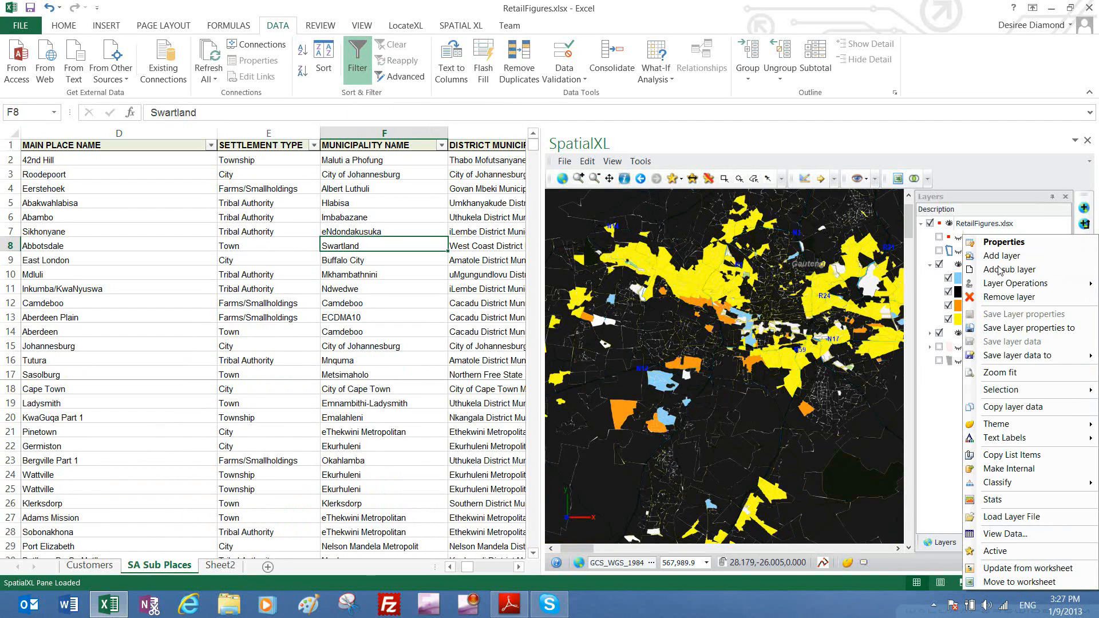
pyautogui.moveTo(1002, 424)
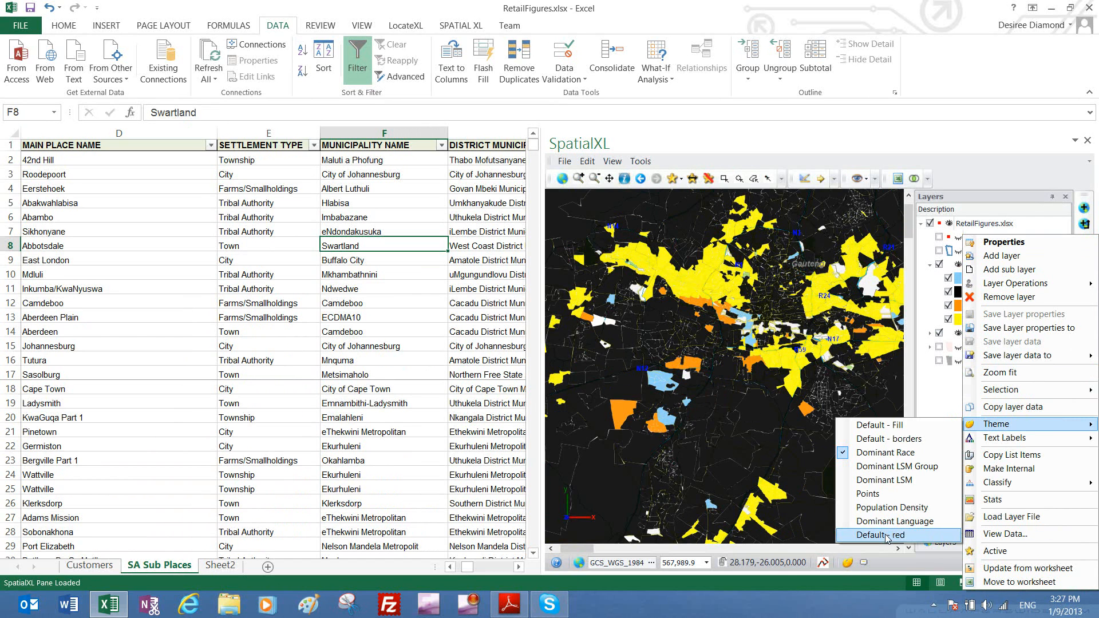
pyautogui.click(878, 466)
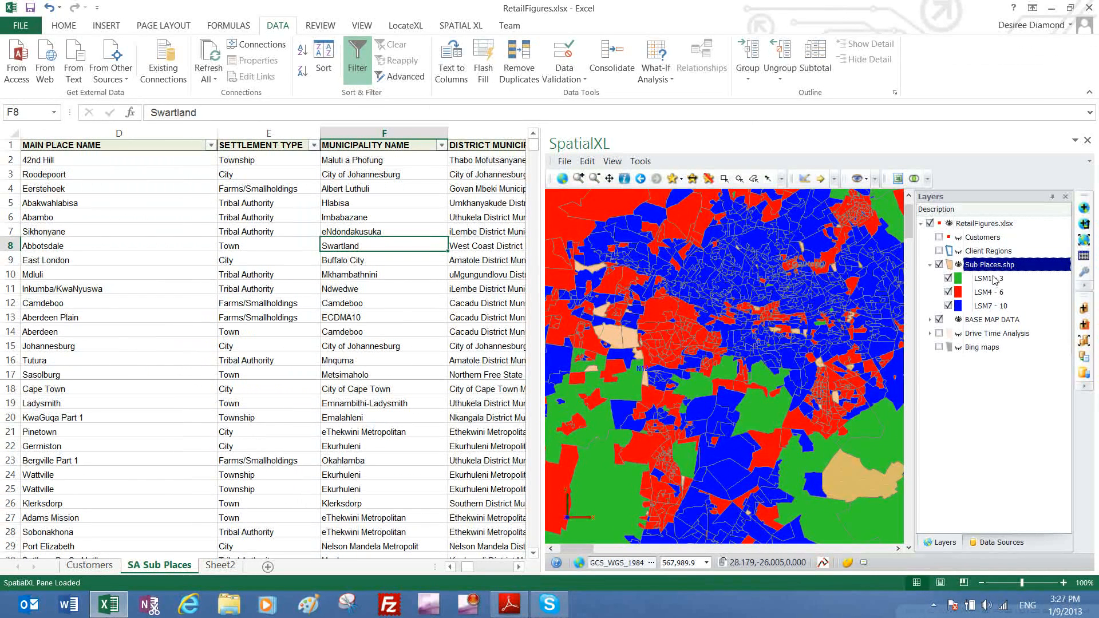
pyautogui.click(1084, 241)
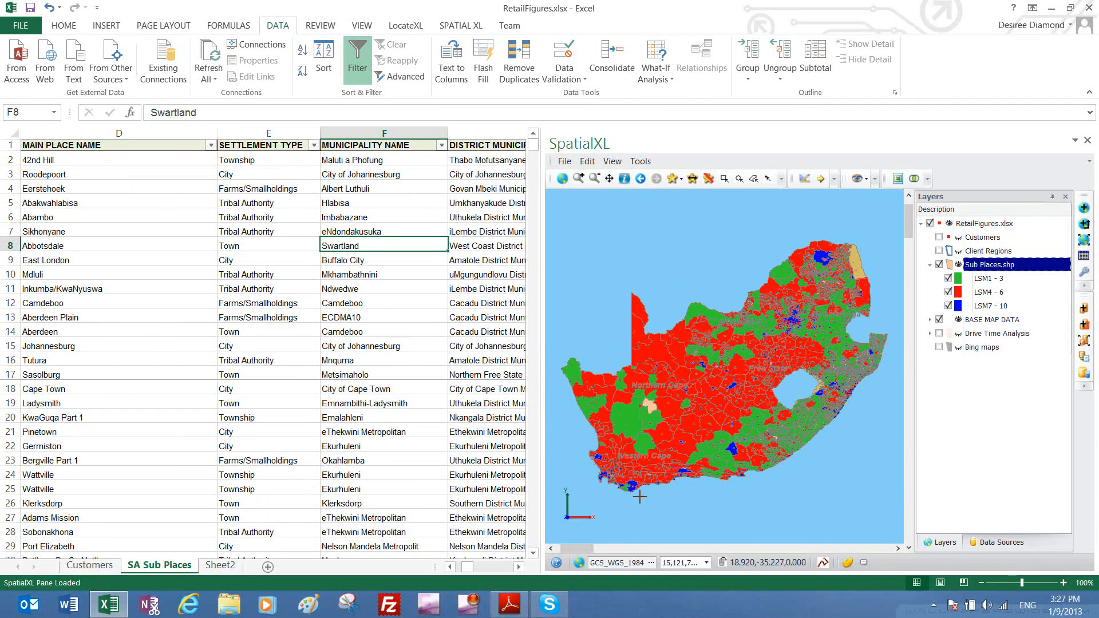